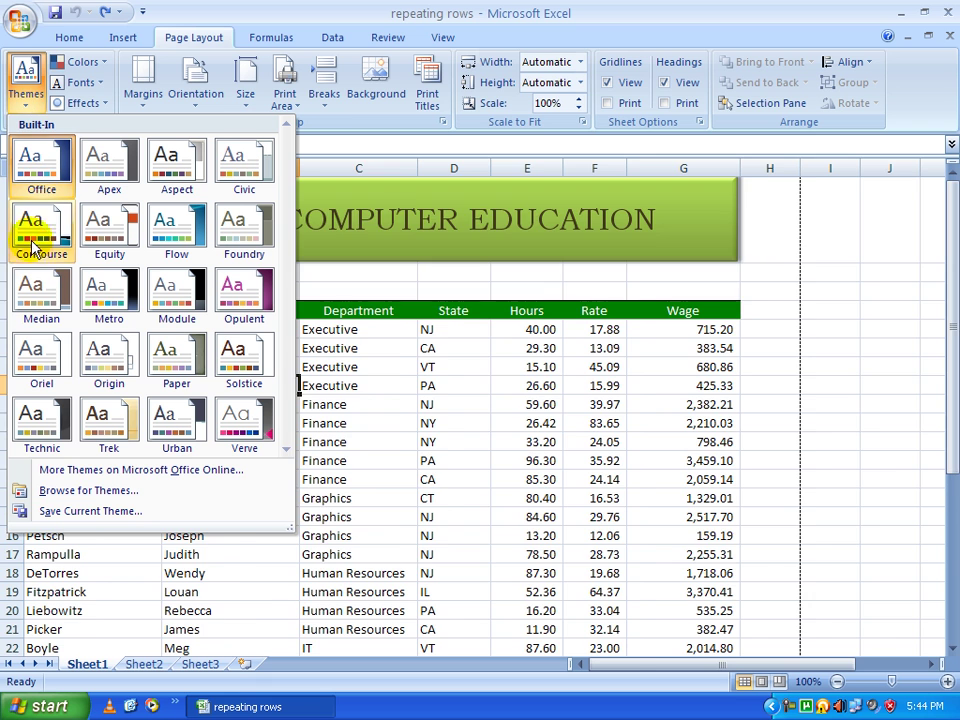
# Step: Apply the Median theme to the workbook and change its theme colors to Metro
pyautogui.click(33, 293)
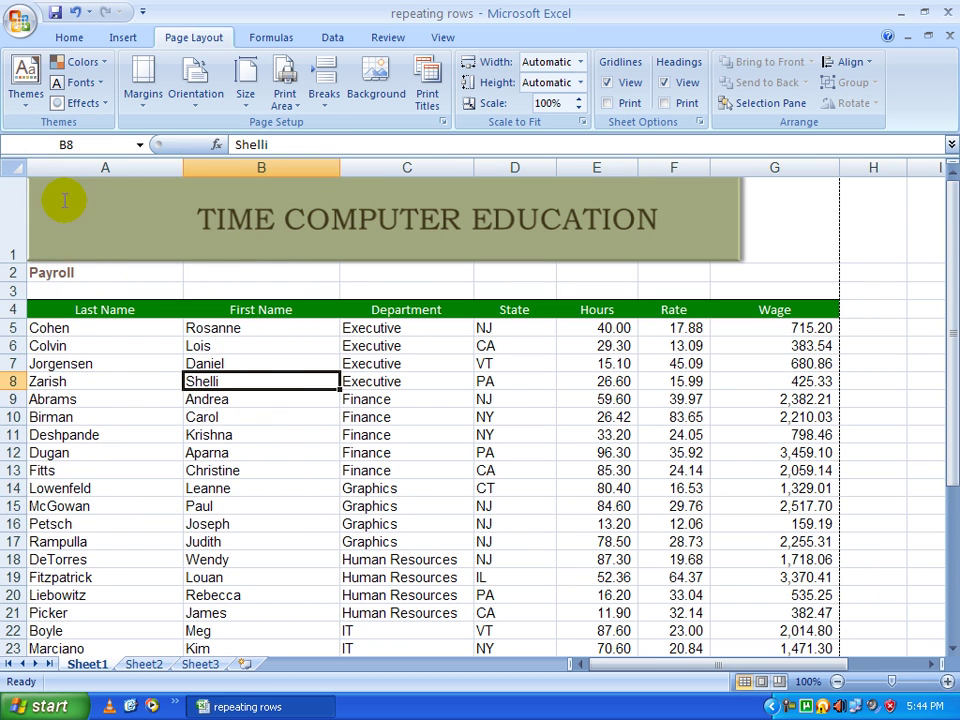
pyautogui.click(106, 64)
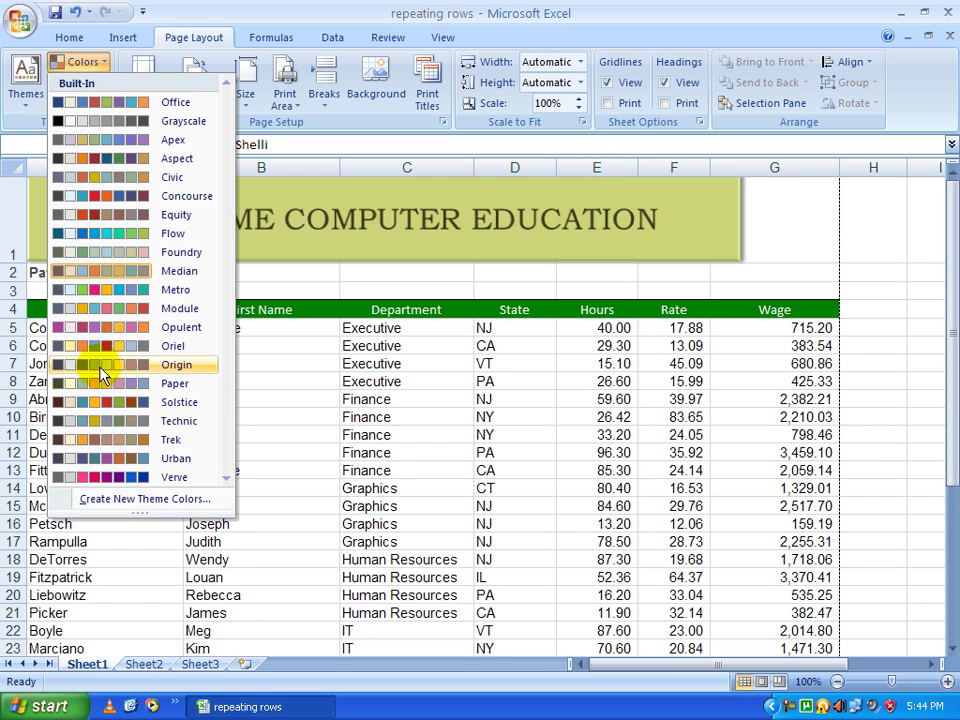
pyautogui.click(88, 290)
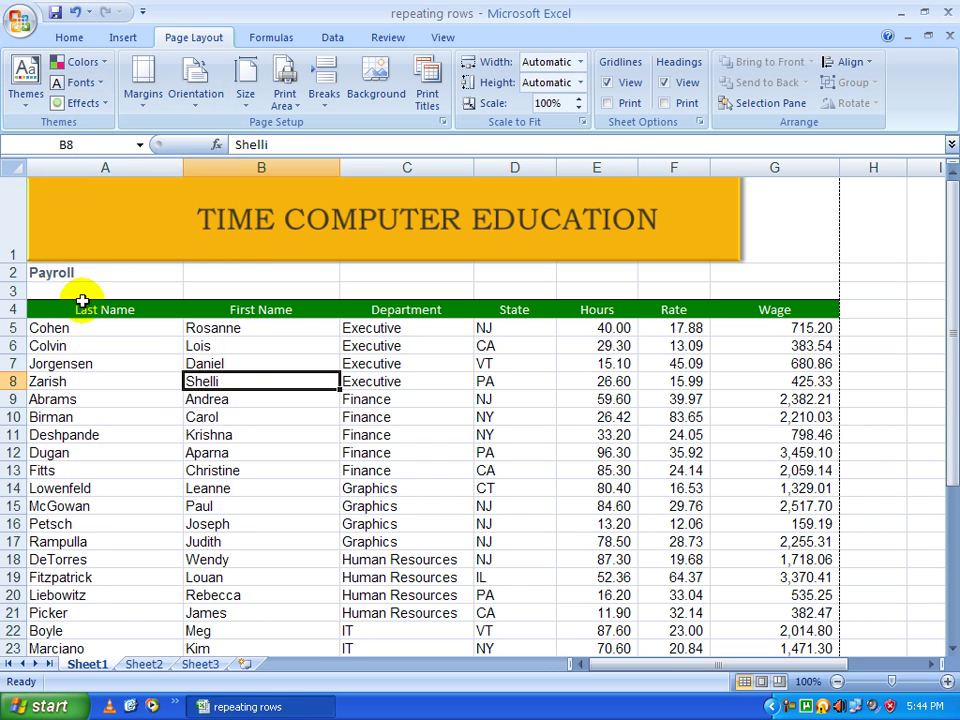
# Step: Set the theme fonts to Office Classic and the theme effects to Paper
pyautogui.click(62, 83)
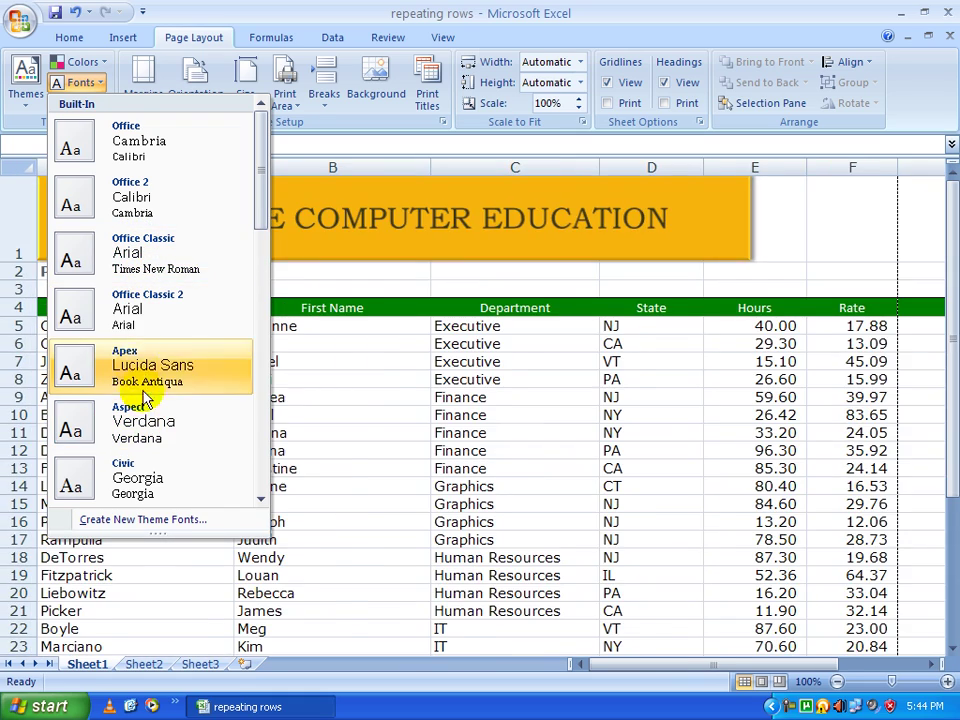
pyautogui.click(133, 268)
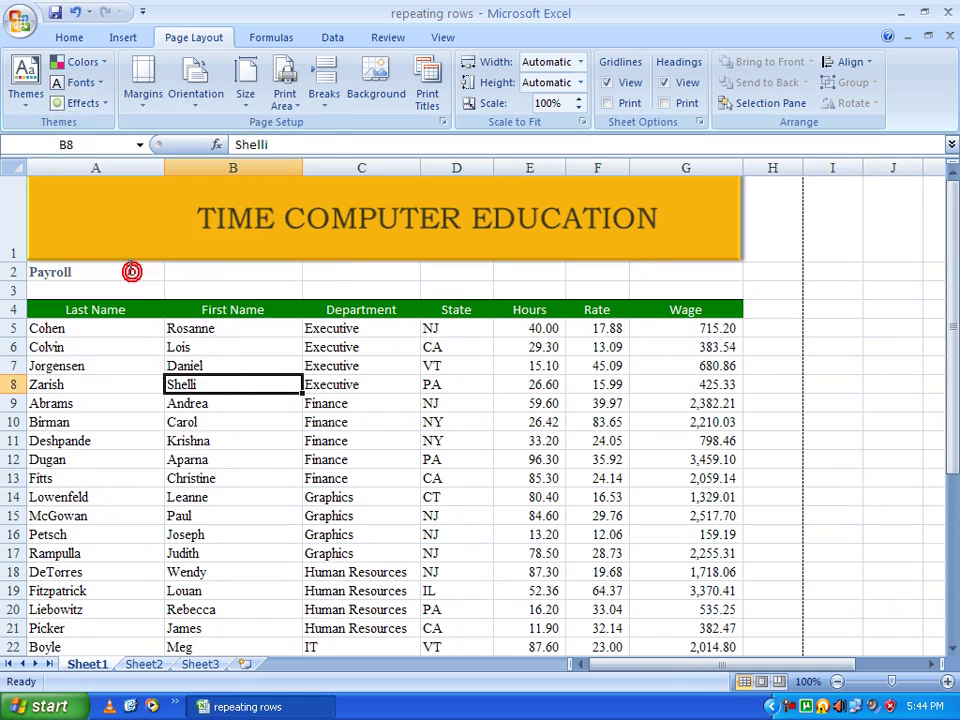
pyautogui.click(76, 106)
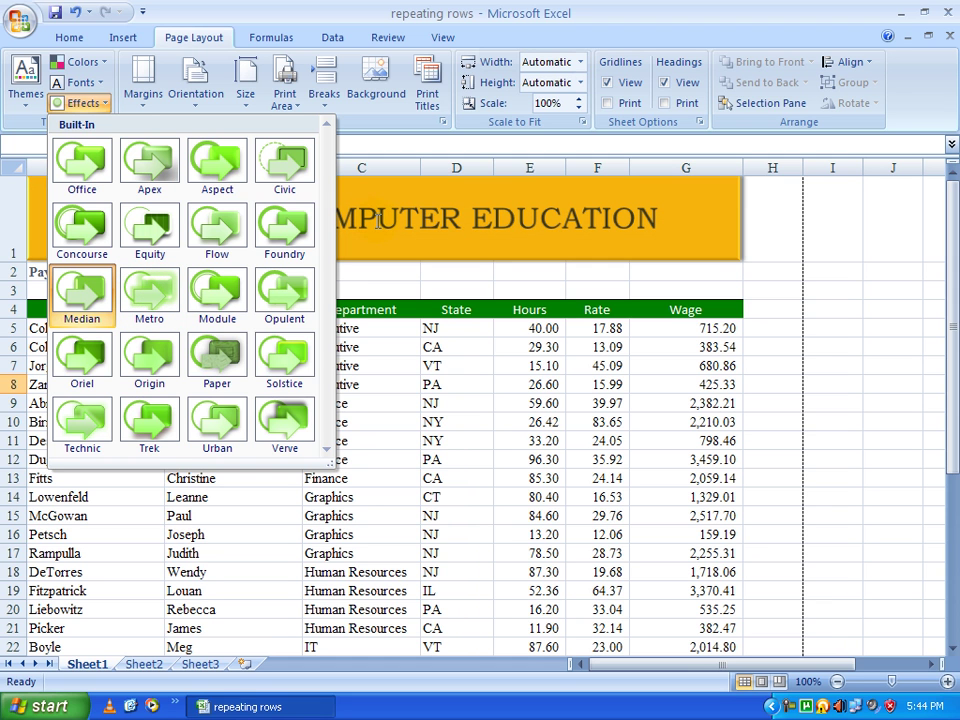
pyautogui.click(207, 366)
pyautogui.click(245, 465)
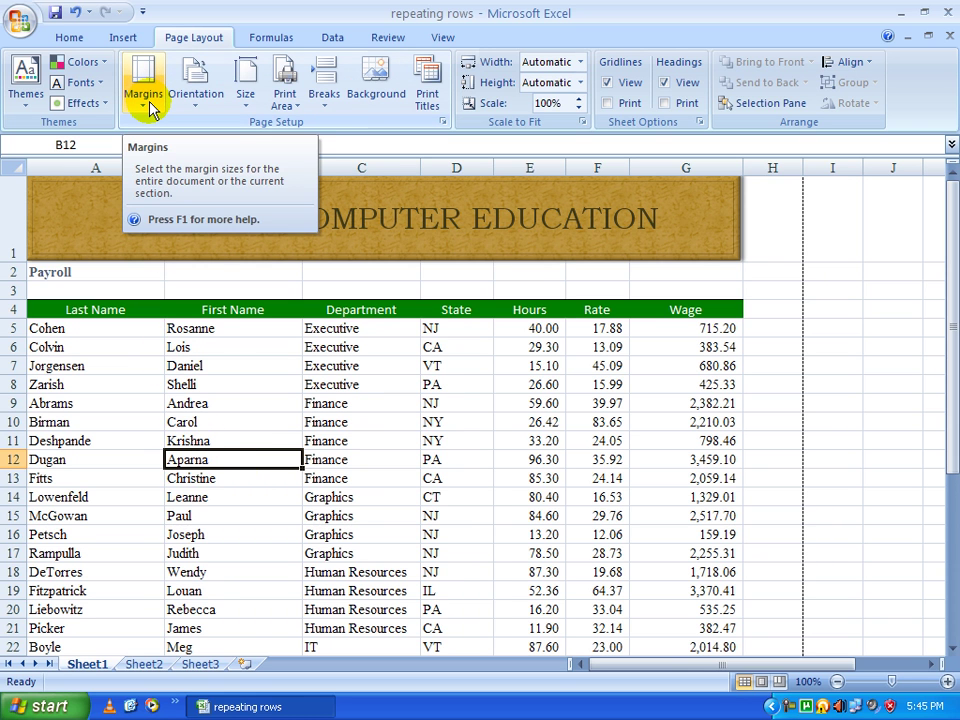
# Step: Examine the page break lines after column H and below row 33, including which payroll rows fall onto the second page
pyautogui.click(208, 366)
pyautogui.scroll(-3, 212, 369)
pyautogui.scroll(2, 224, 387)
pyautogui.scroll(1, 224, 387)
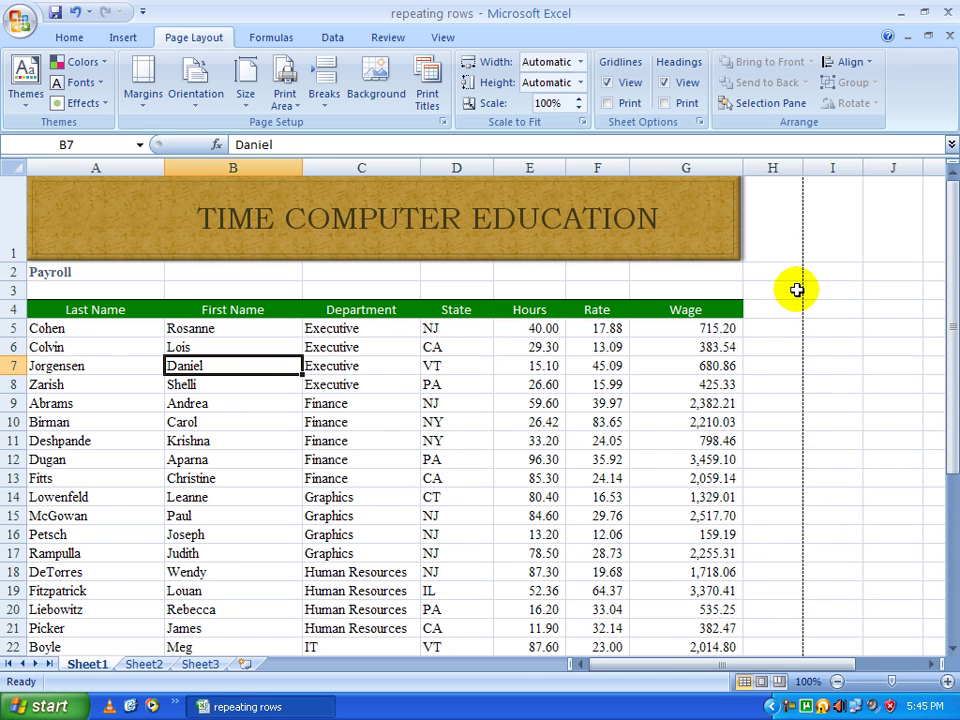
pyautogui.click(787, 225)
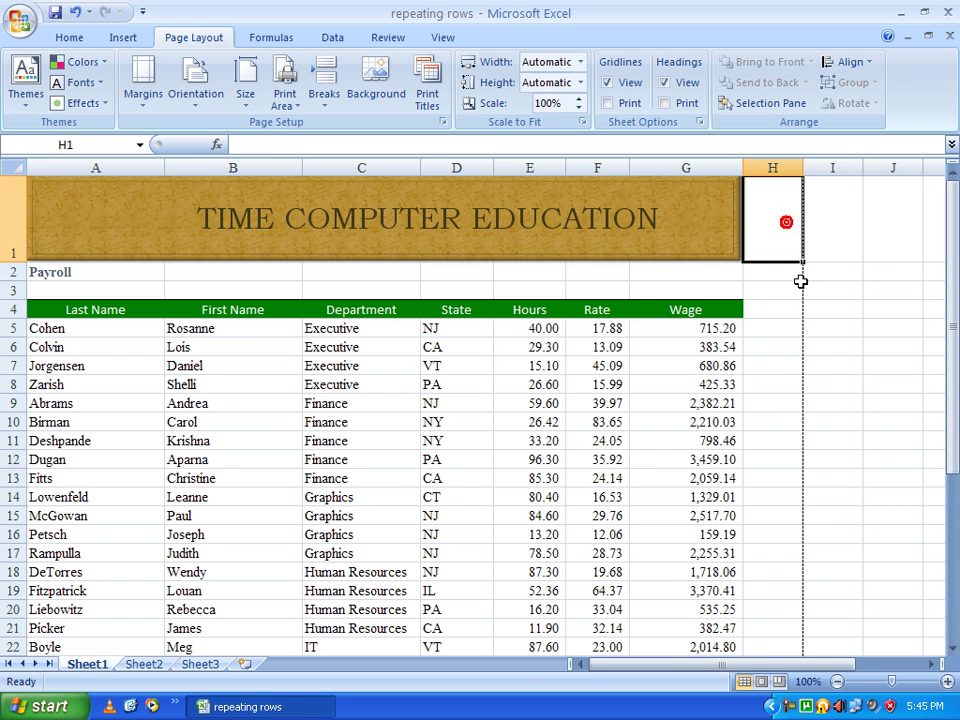
pyautogui.scroll(-5, 508, 298)
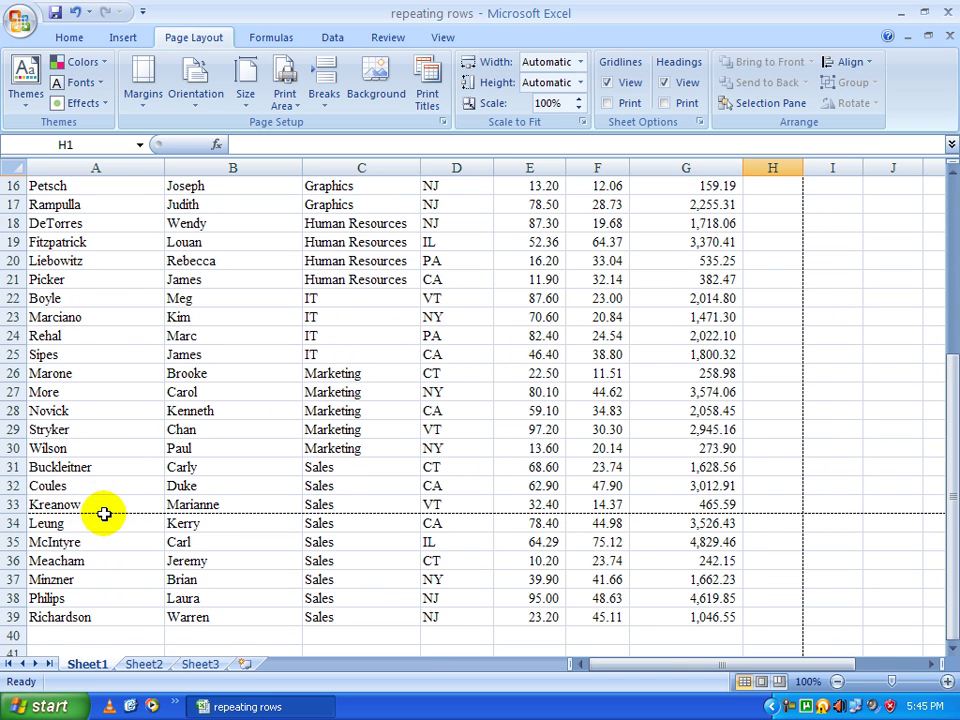
pyautogui.moveTo(91, 530); pyautogui.dragTo(93, 617)
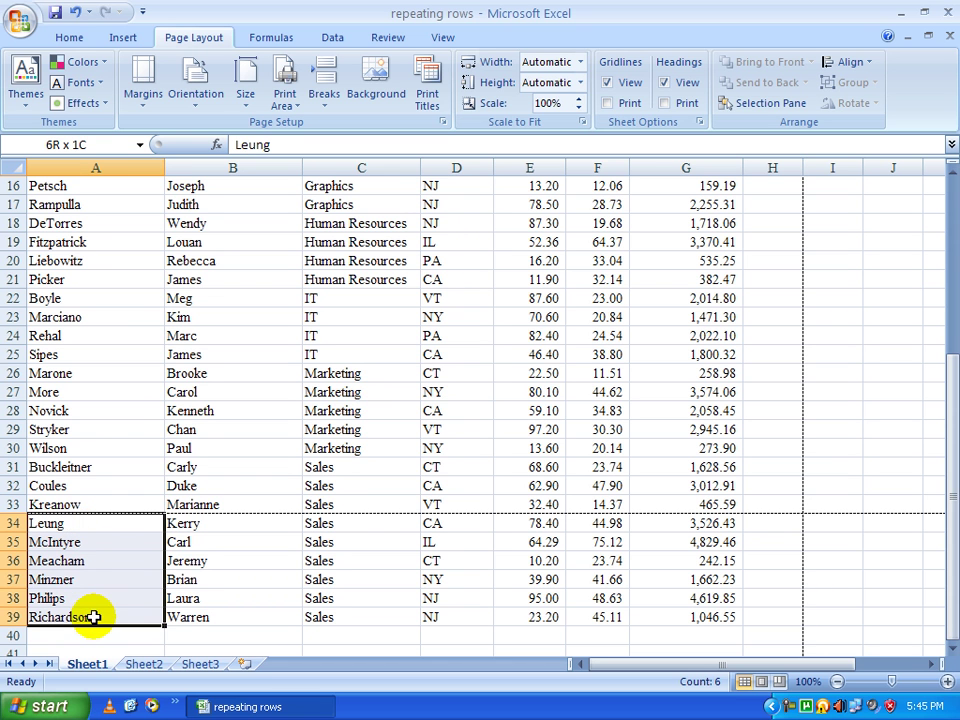
pyautogui.click(91, 578)
pyautogui.scroll(5, 63, 412)
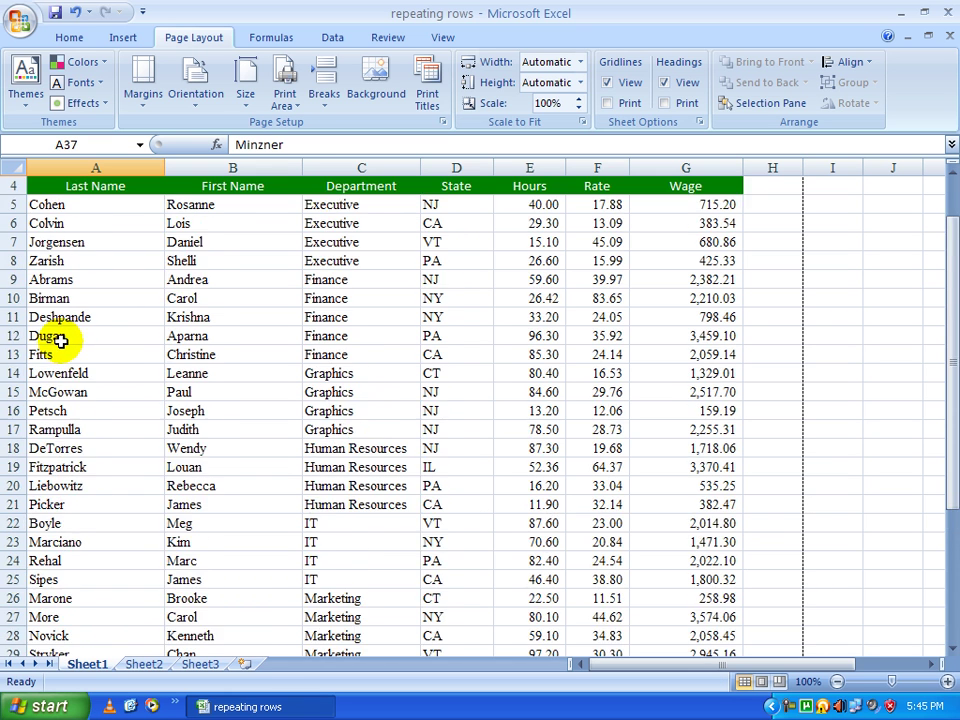
pyautogui.scroll(-7, 60, 336)
pyautogui.moveTo(83, 413); pyautogui.dragTo(82, 496)
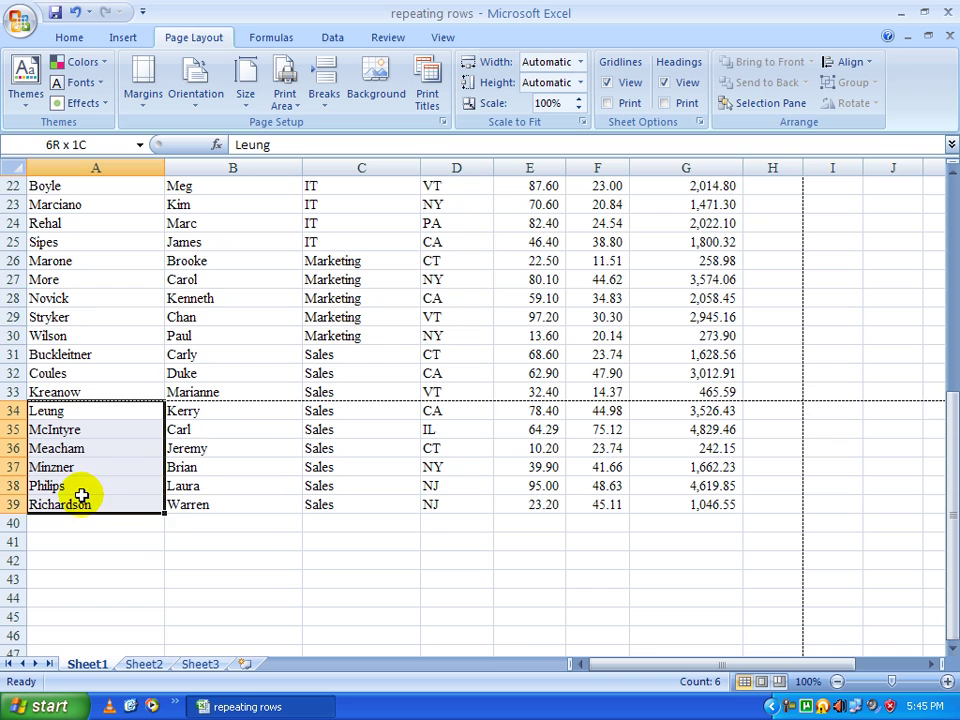
pyautogui.scroll(4, 120, 486)
pyautogui.scroll(-2, 124, 482)
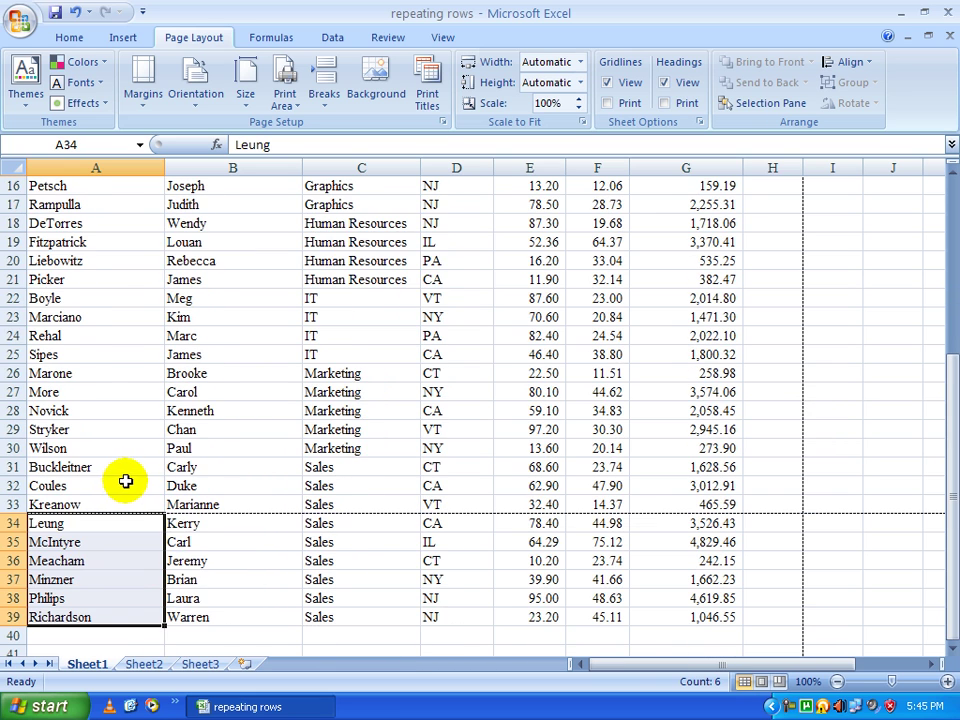
pyautogui.scroll(5, 126, 406)
pyautogui.click(135, 418)
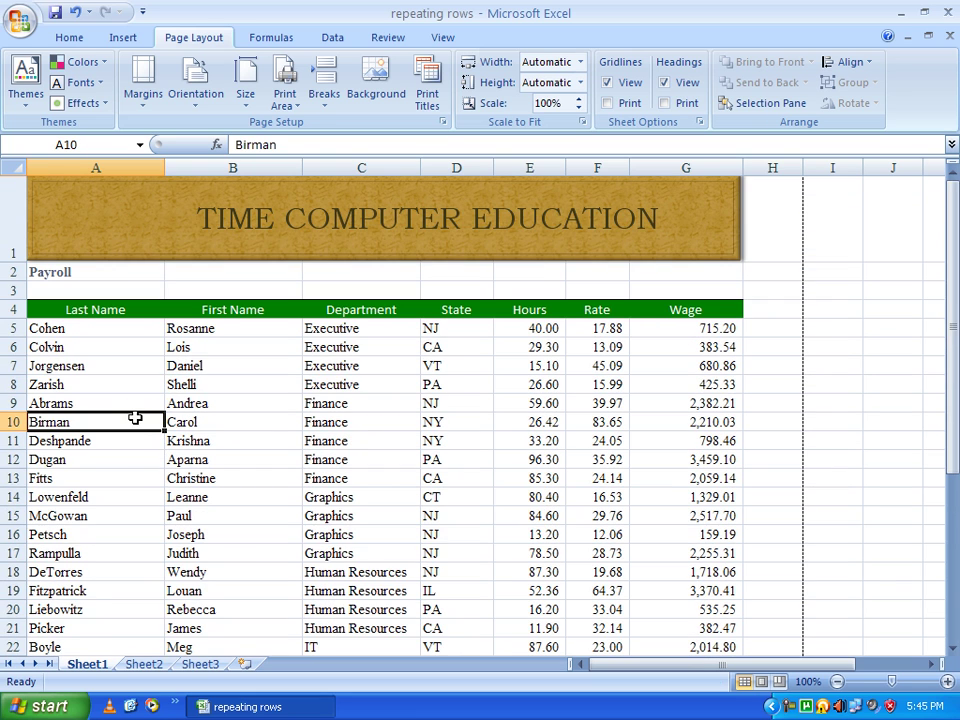
pyautogui.click(193, 387)
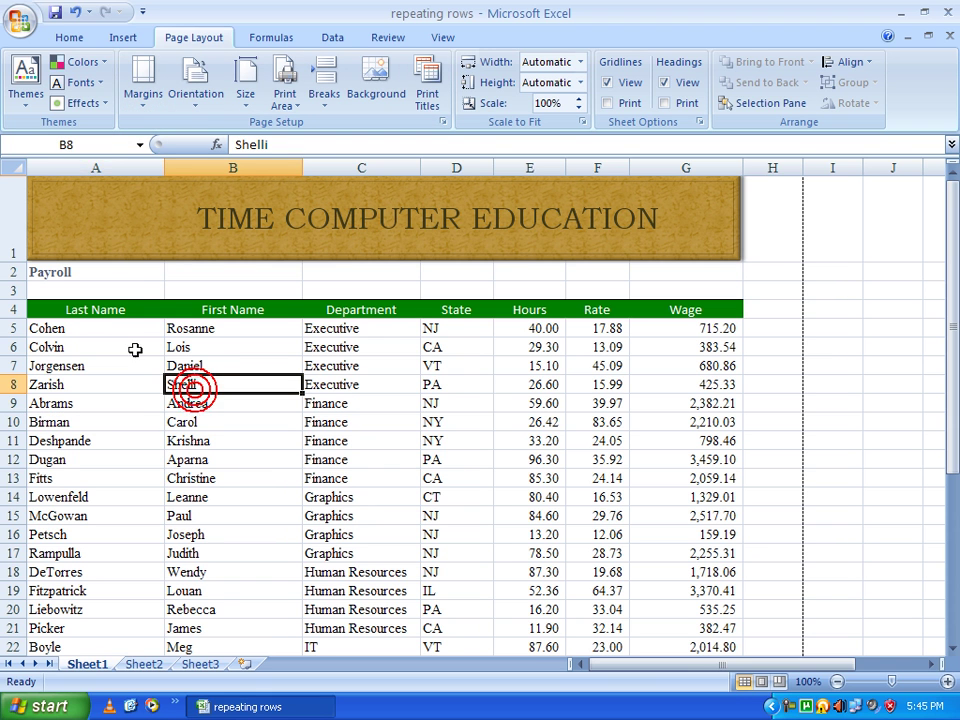
# Step: Open the print preview and inspect the first page with the margin guides hidden and shown, at both zoom levels
pyautogui.click(20, 26)
pyautogui.moveTo(70, 247)
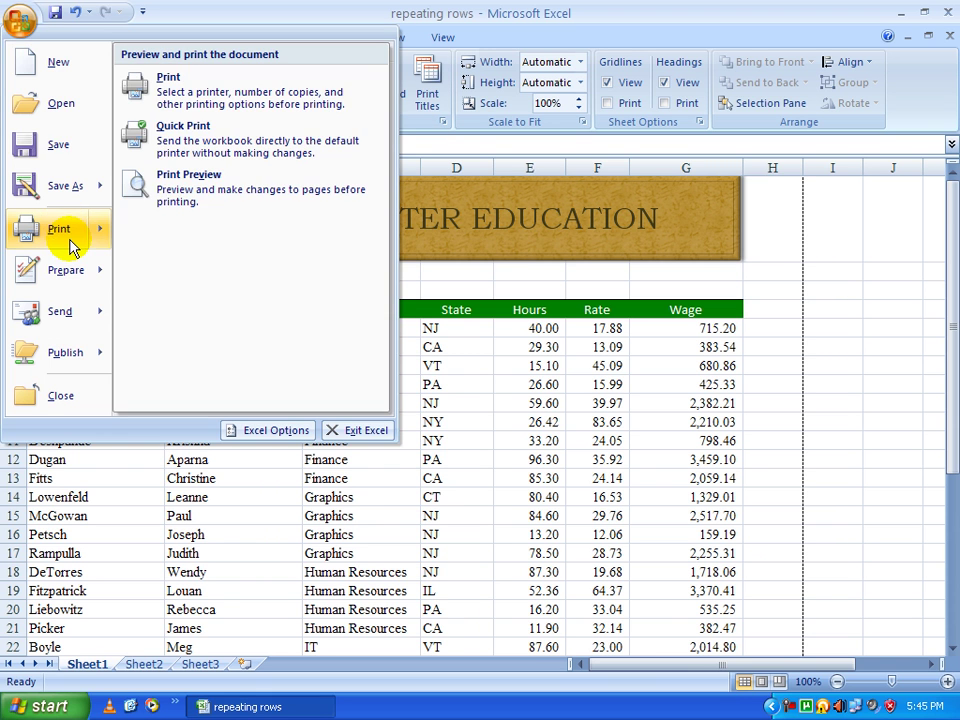
pyautogui.click(249, 189)
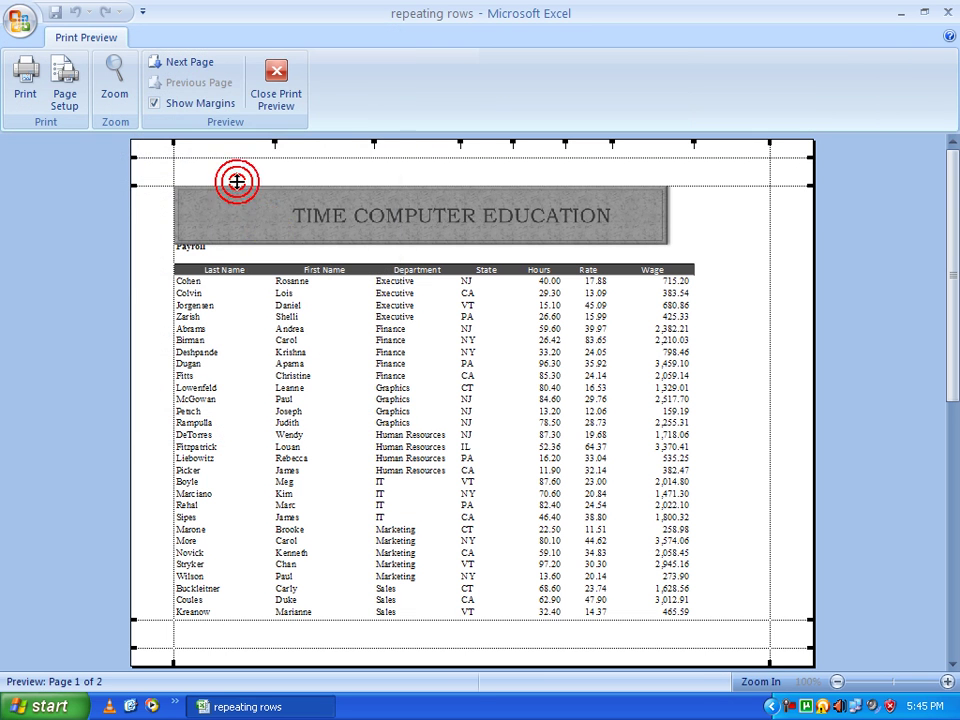
pyautogui.click(203, 104)
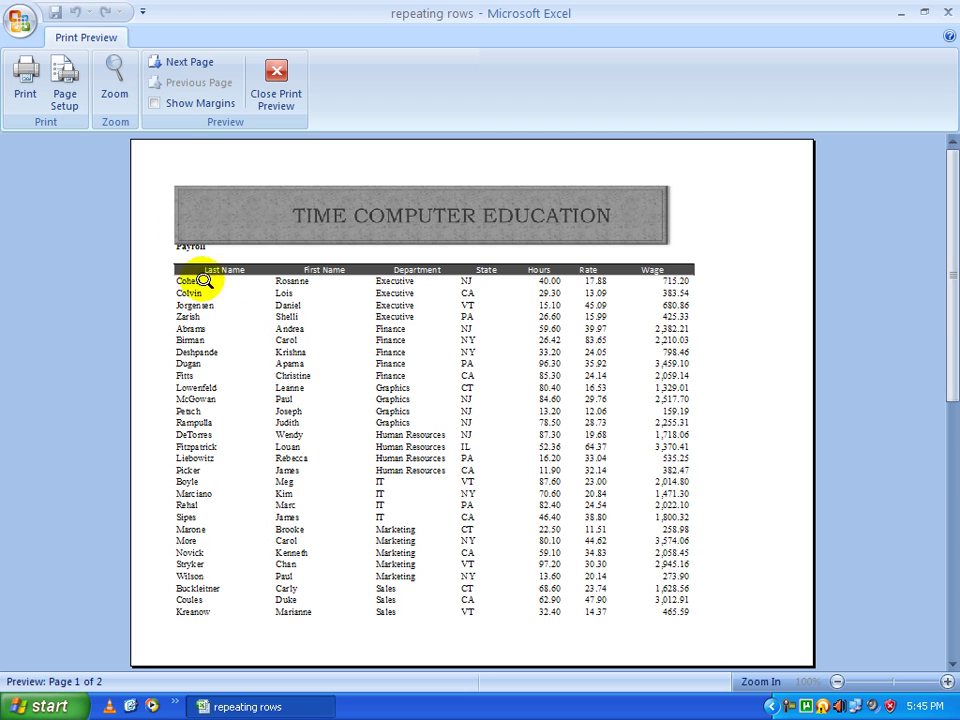
pyautogui.click(156, 104)
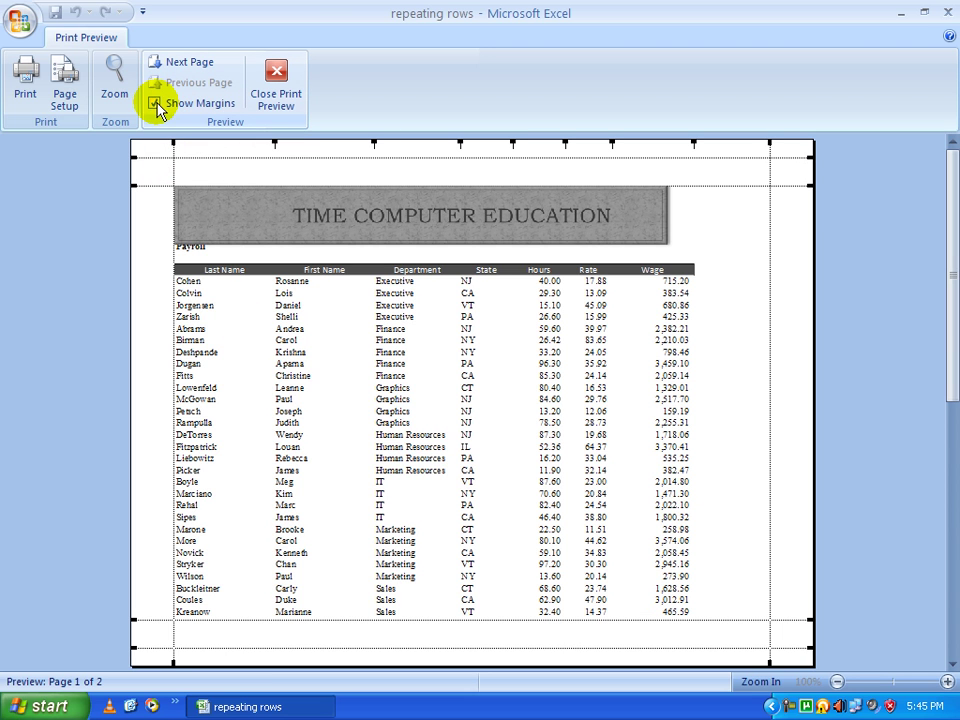
pyautogui.click(136, 185)
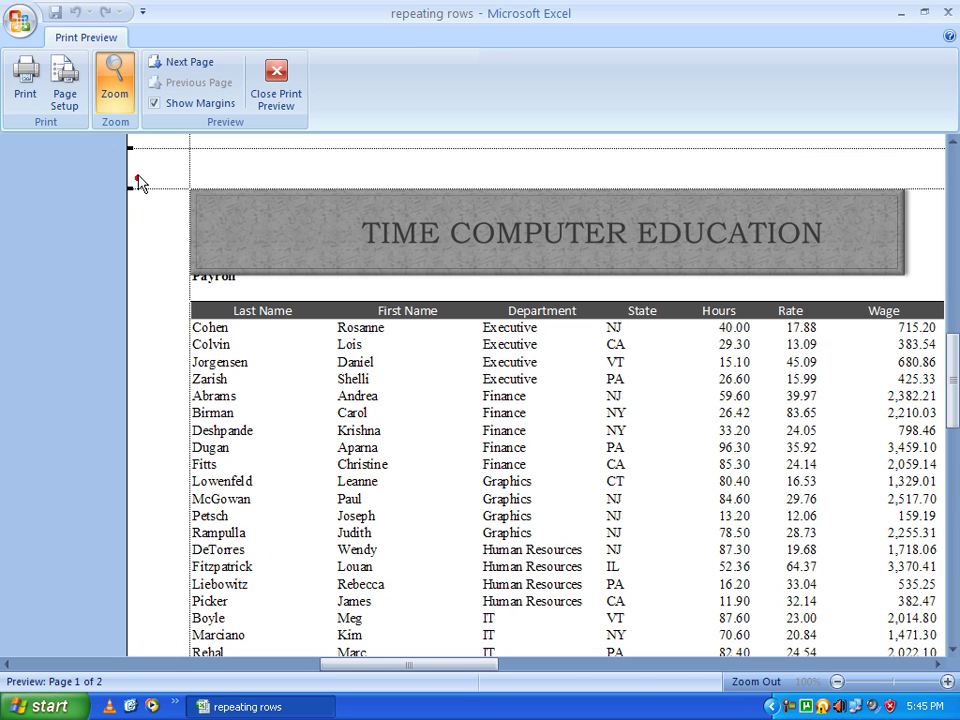
pyautogui.click(138, 178)
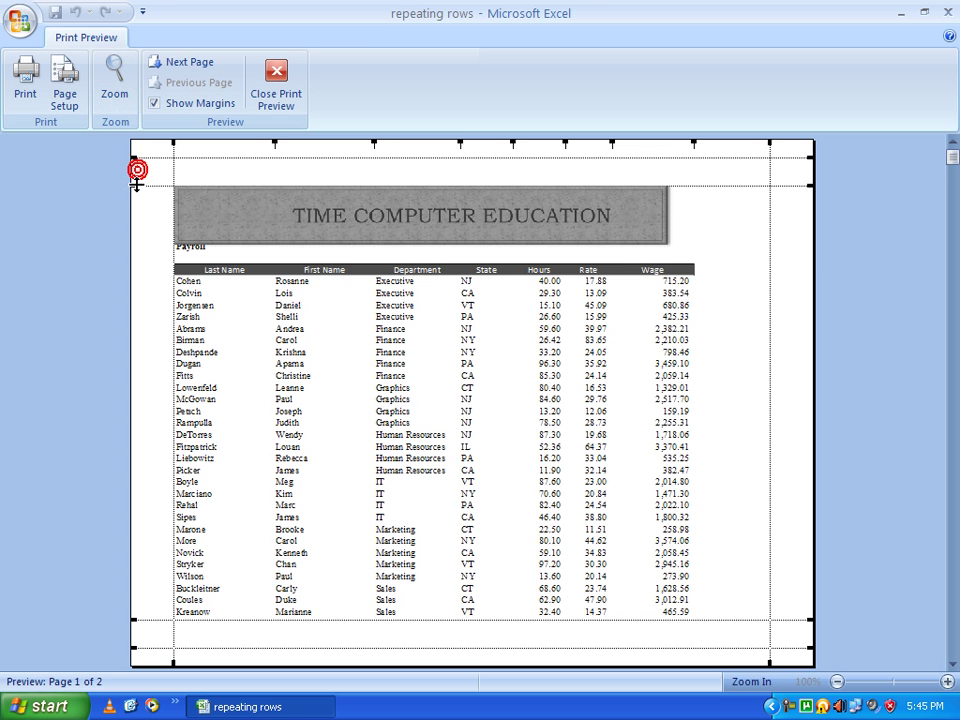
# Step: Reduce the top margin to just below the header line and the bottom margin to the footer line, then check the page break on the sheet
pyautogui.moveTo(130, 185); pyautogui.dragTo(129, 161)
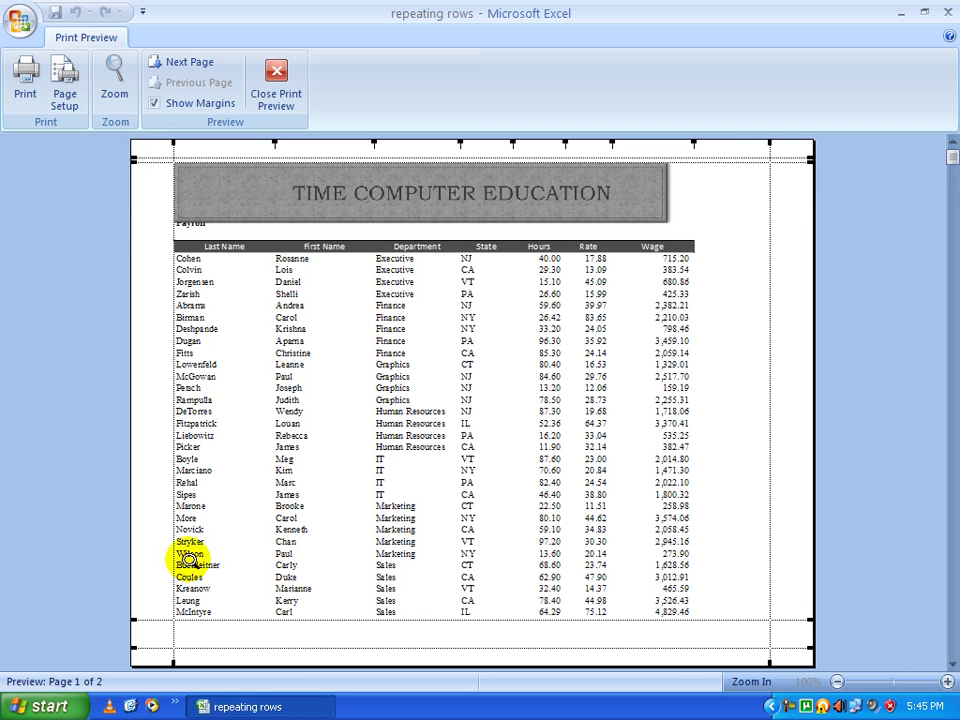
pyautogui.moveTo(140, 619); pyautogui.dragTo(134, 644)
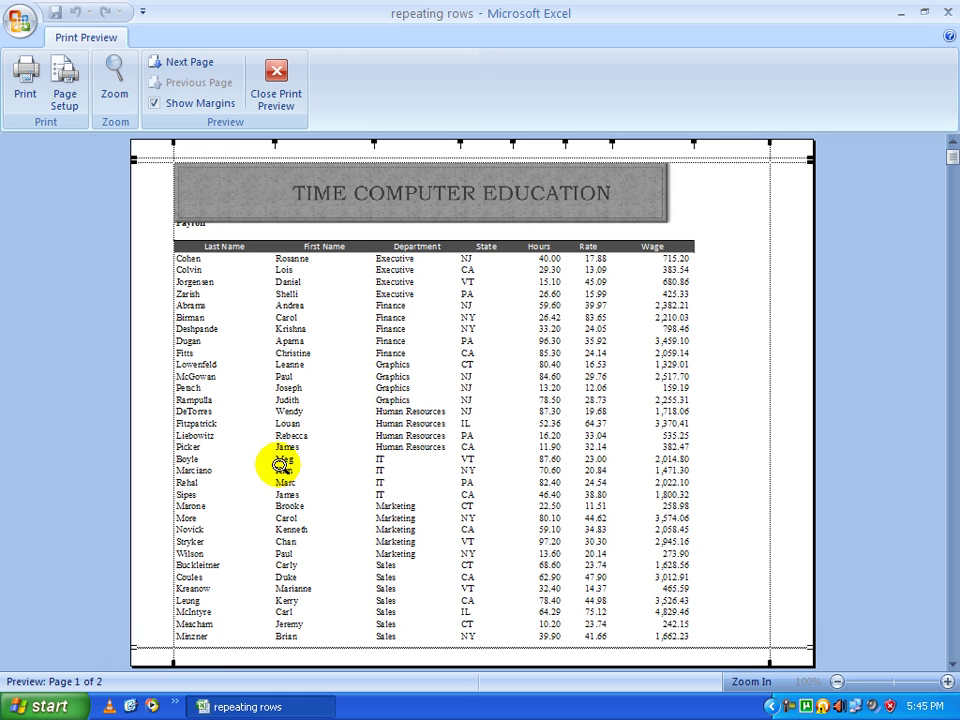
pyautogui.click(277, 93)
pyautogui.scroll(-5, 260, 391)
pyautogui.scroll(-2, 258, 392)
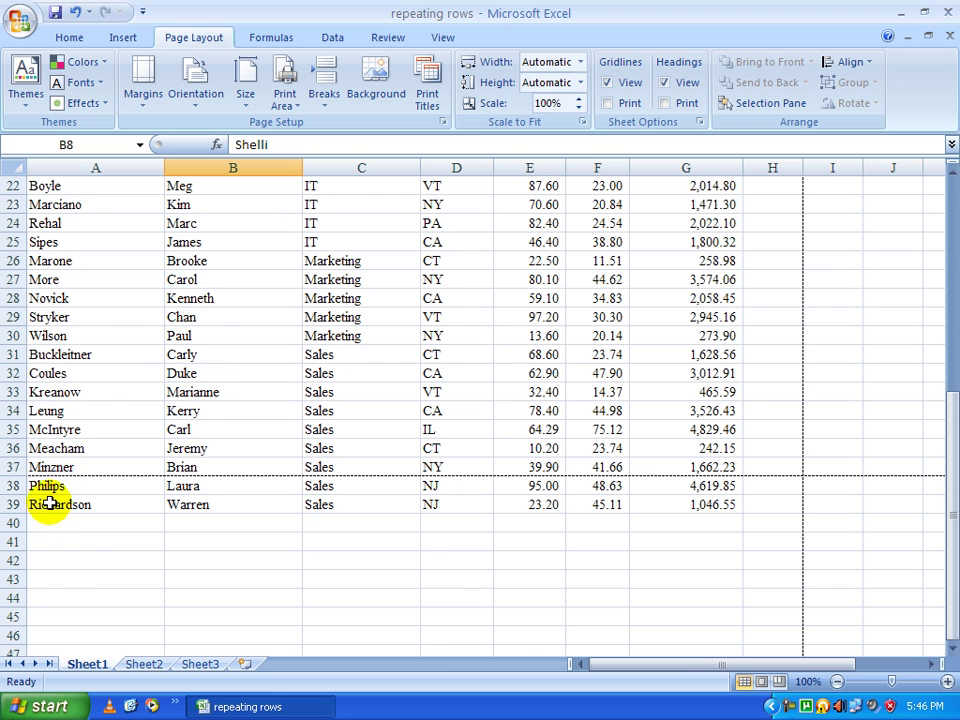
pyautogui.scroll(7, 58, 394)
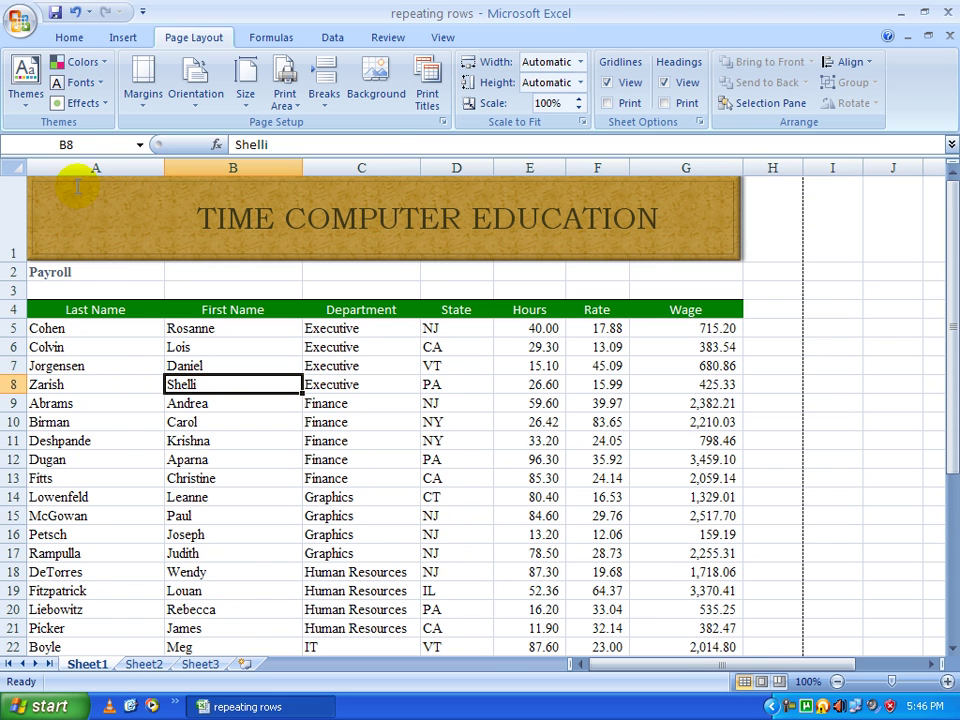
# Step: Reopen the print preview and shrink the top and bottom margins further until all payroll rows fit on one page, then return to the sheet
pyautogui.click(16, 14)
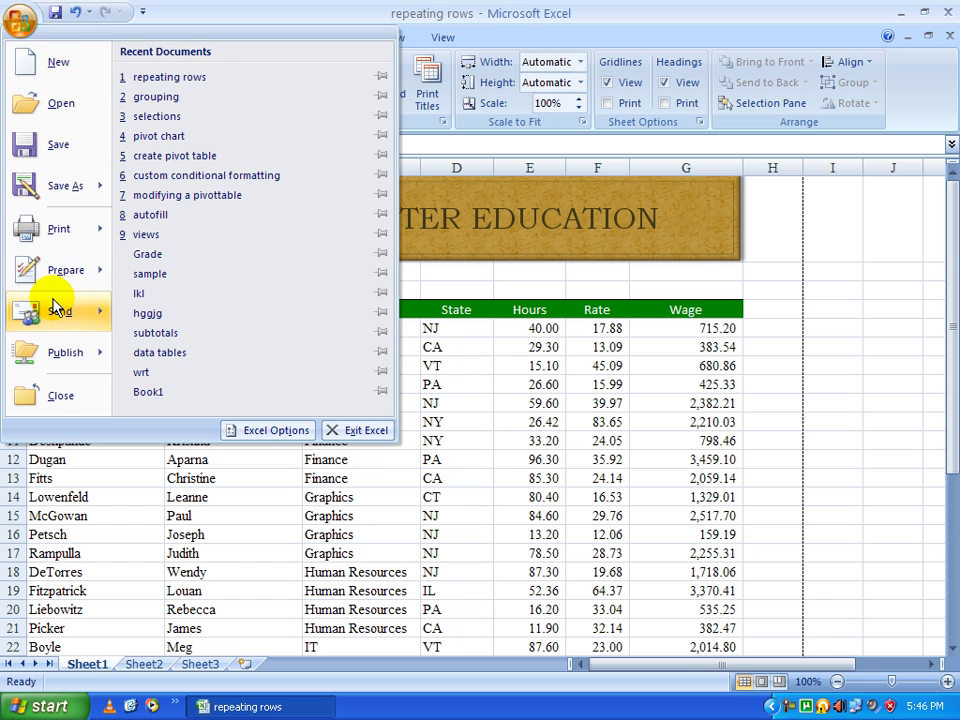
pyautogui.moveTo(72, 307)
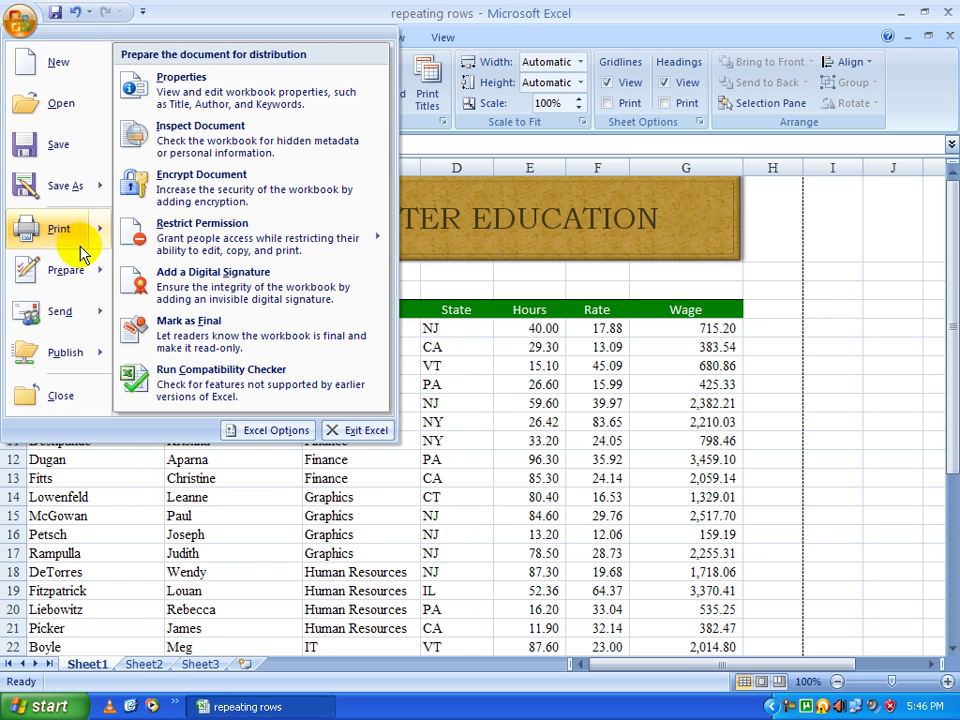
pyautogui.moveTo(118, 229)
pyautogui.click(228, 196)
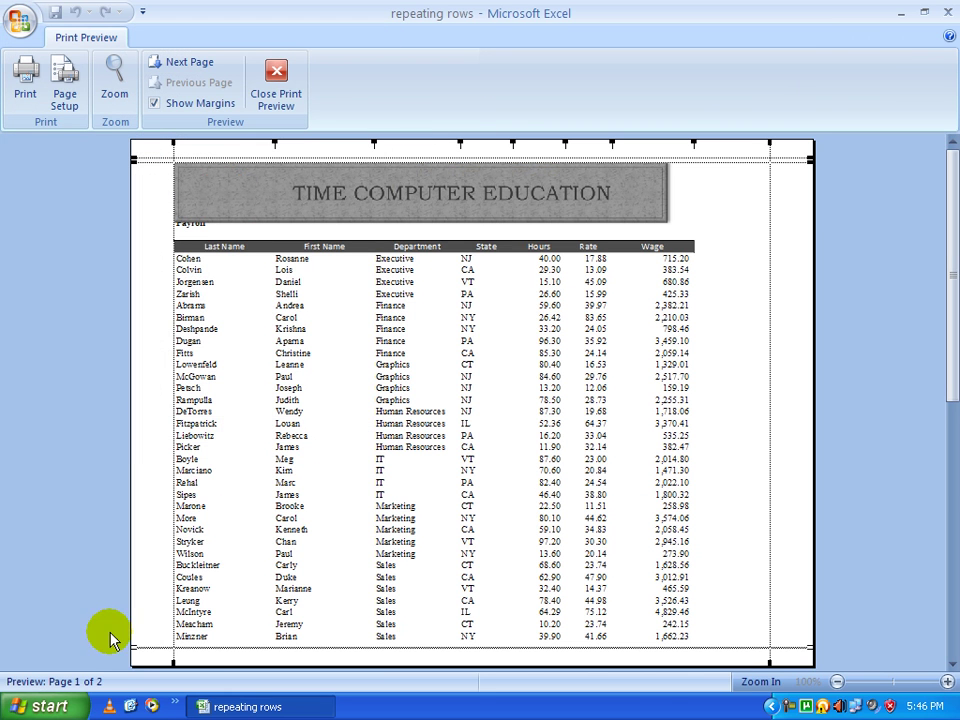
pyautogui.moveTo(140, 162); pyautogui.dragTo(133, 154)
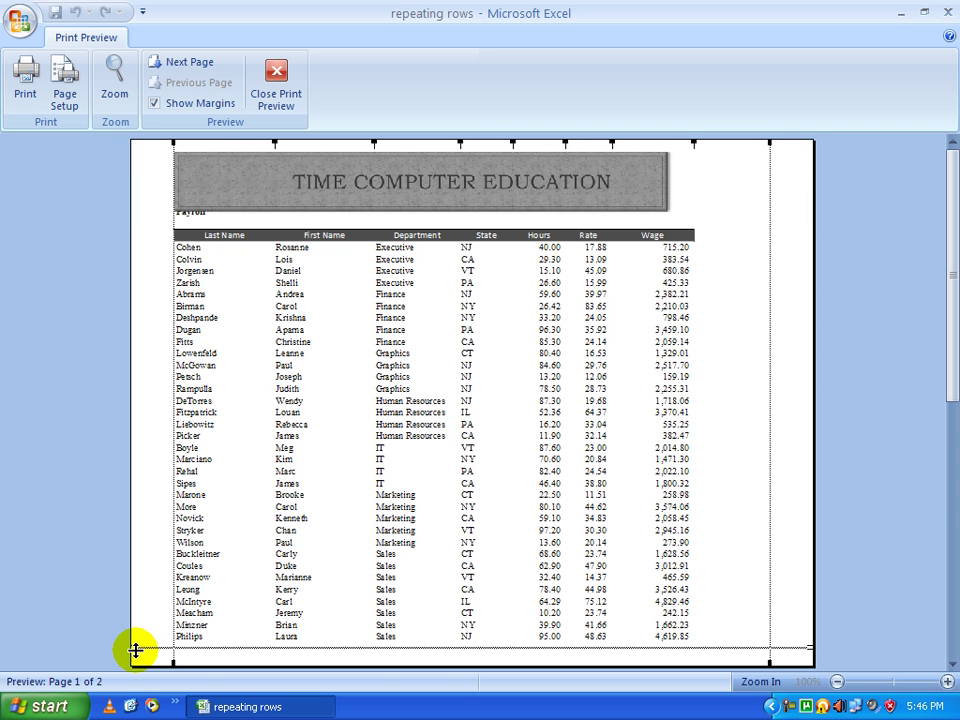
pyautogui.moveTo(136, 651); pyautogui.dragTo(136, 653)
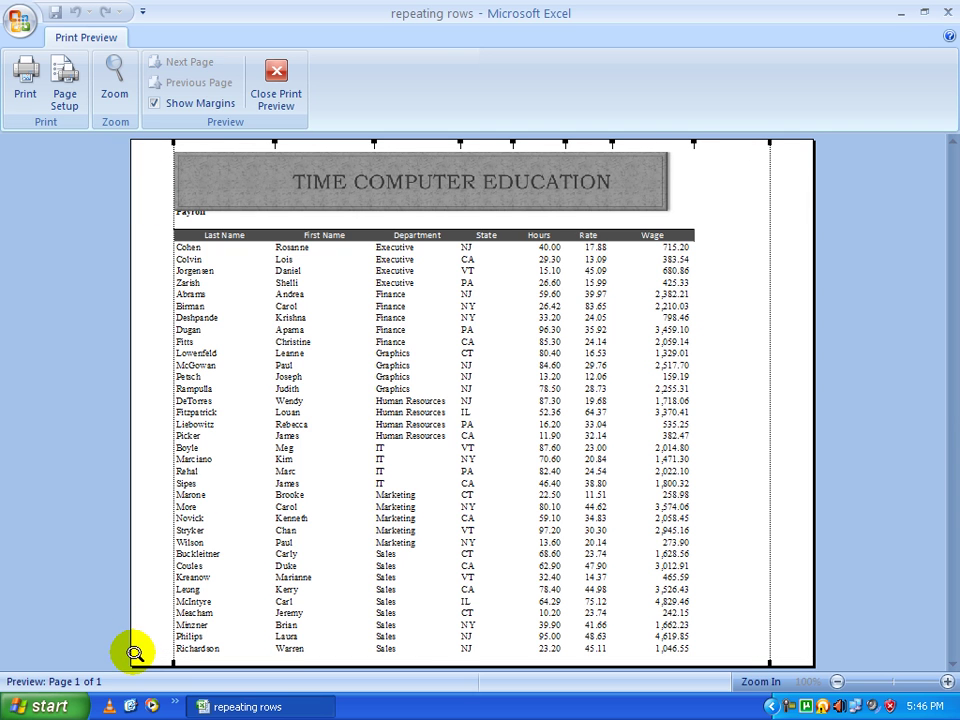
pyautogui.click(275, 85)
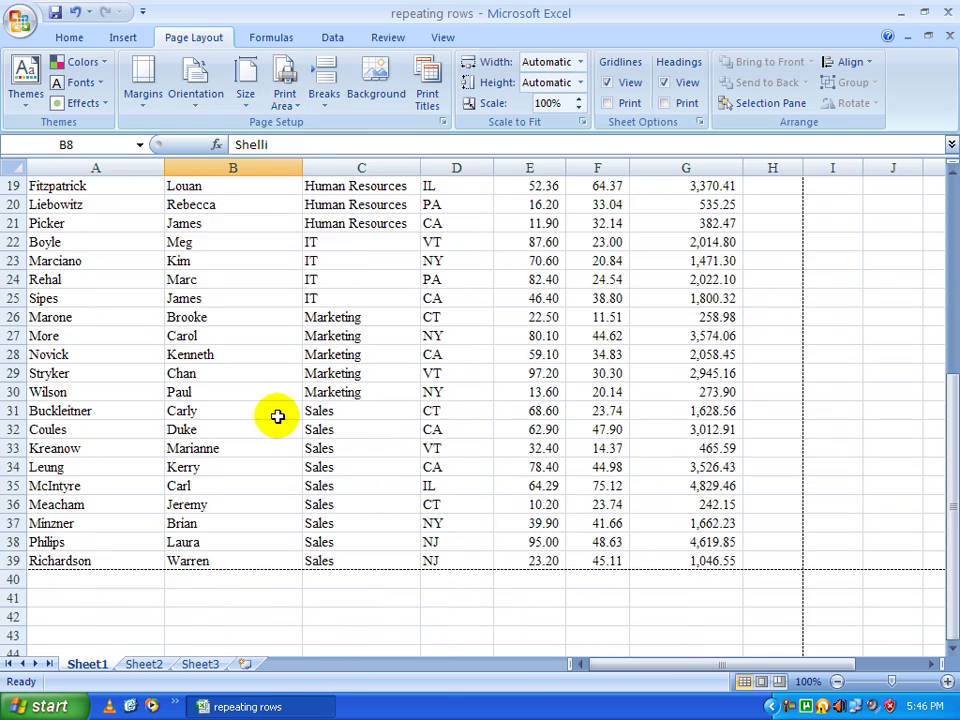
pyautogui.scroll(5, 130, 460)
pyautogui.scroll(-4, 128, 370)
pyautogui.scroll(5, 127, 345)
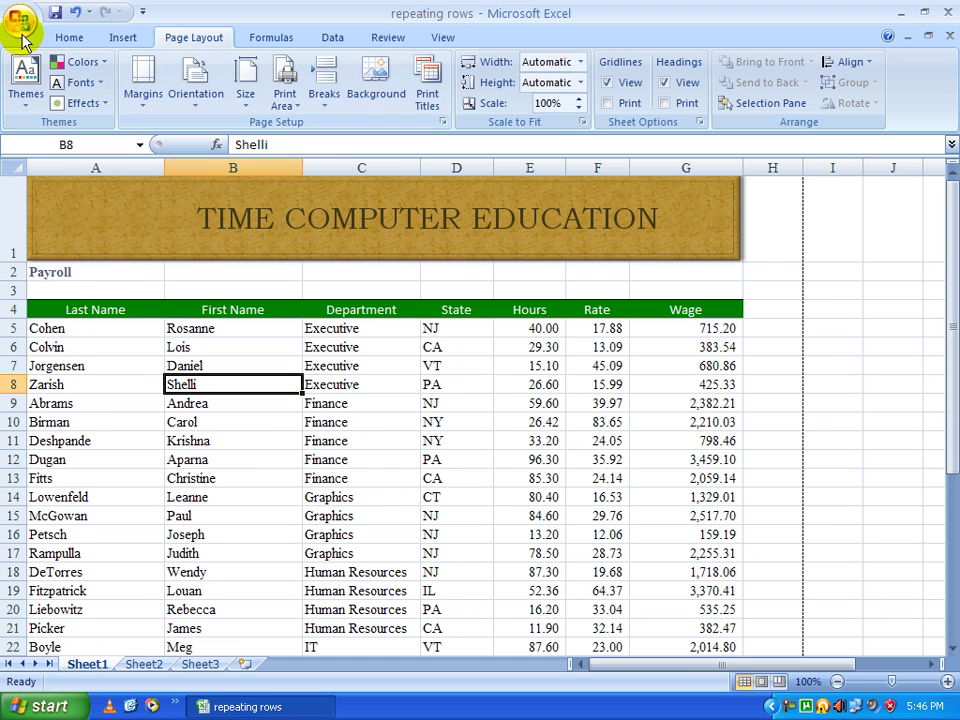
# Step: Apply the Normal margin preset with 0.75" top and bottom and 0.7" left and right
pyautogui.click(141, 95)
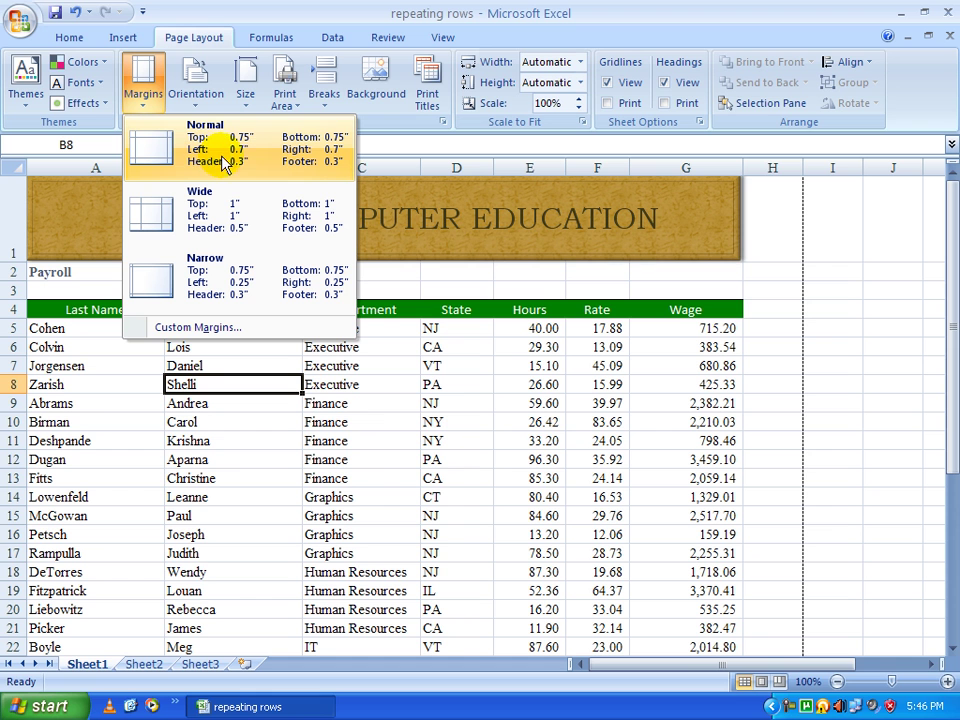
pyautogui.click(267, 155)
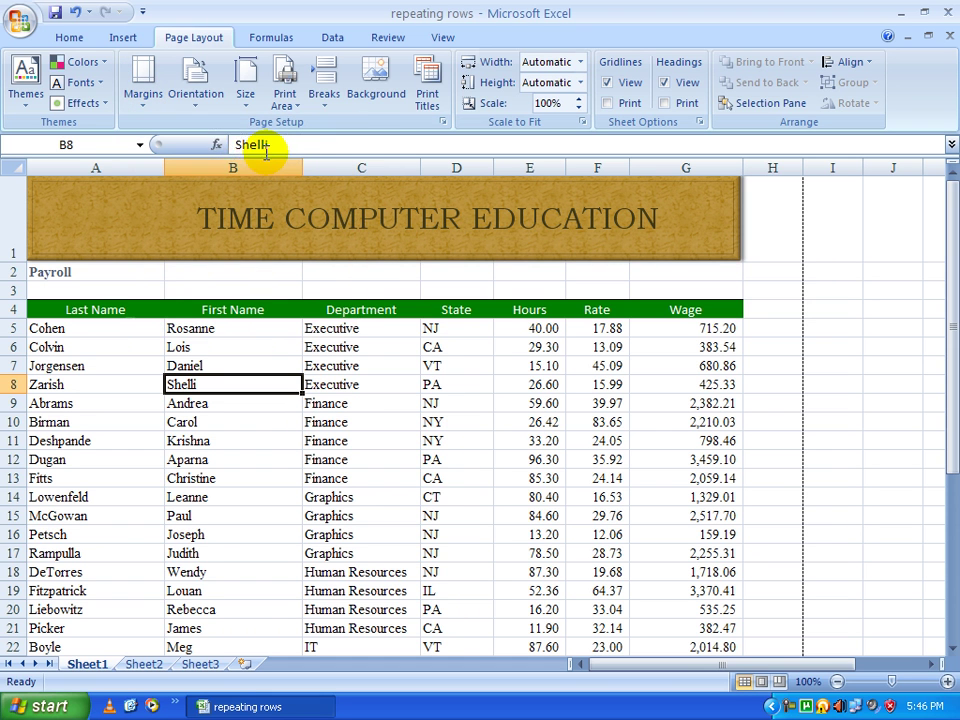
# Step: Check the page break across the payroll rows, then apply the Wide margin preset with 1" on all sides
pyautogui.scroll(-5, 272, 317)
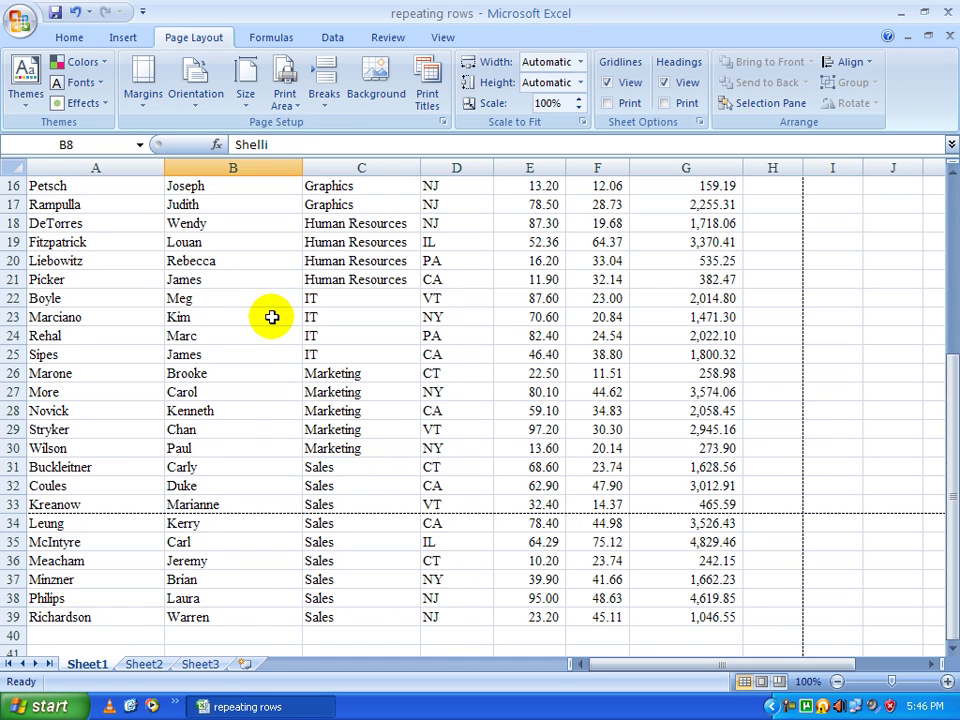
pyautogui.scroll(5, 610, 360)
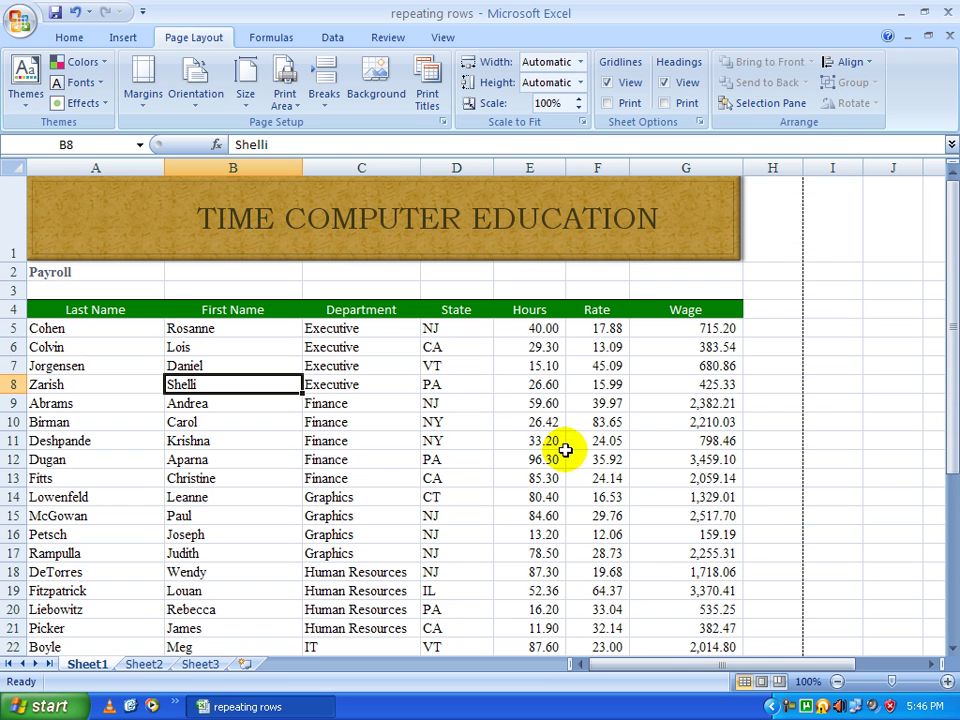
pyautogui.click(150, 100)
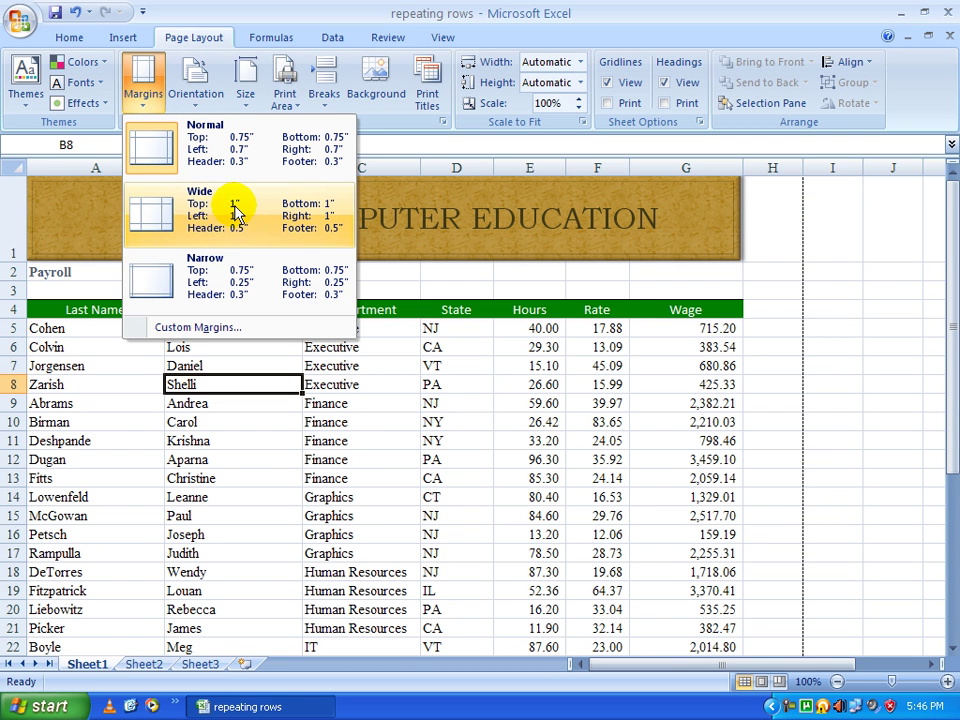
pyautogui.click(210, 214)
pyautogui.click(143, 82)
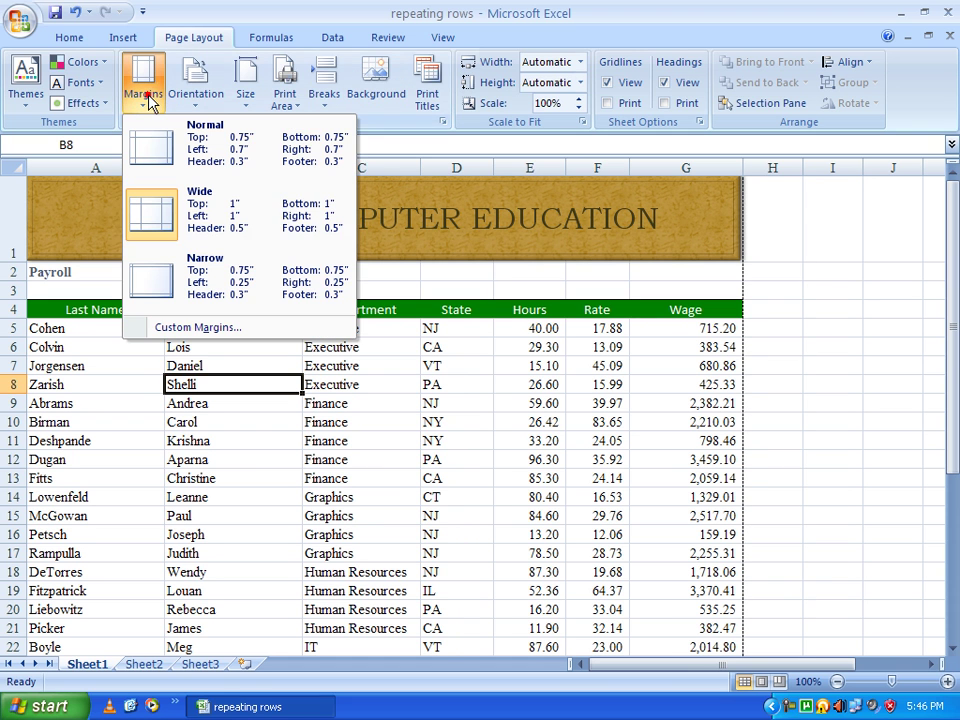
pyautogui.click(266, 439)
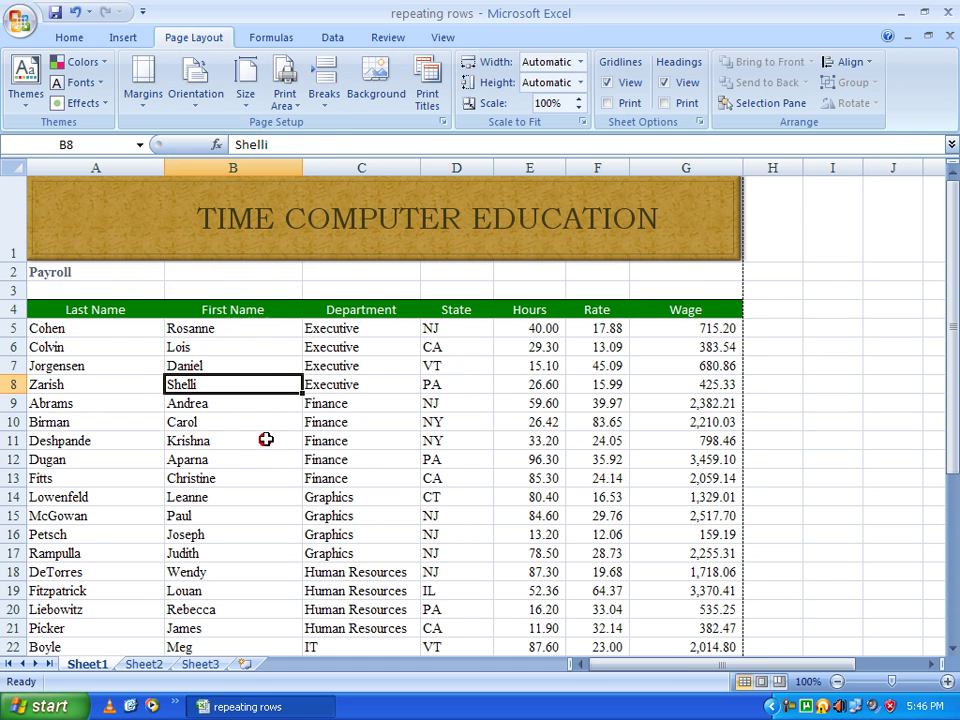
# Step: Examine the orientation options, the page break and the landscape page in print preview at both zoom levels, then return to the sheet
pyautogui.click(201, 104)
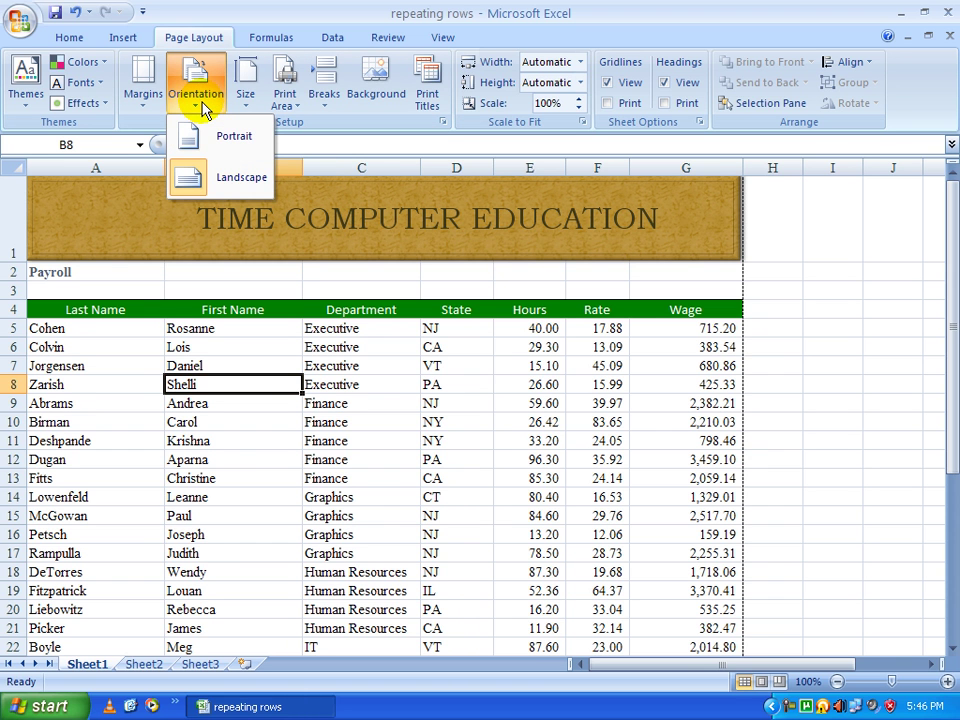
pyautogui.click(254, 424)
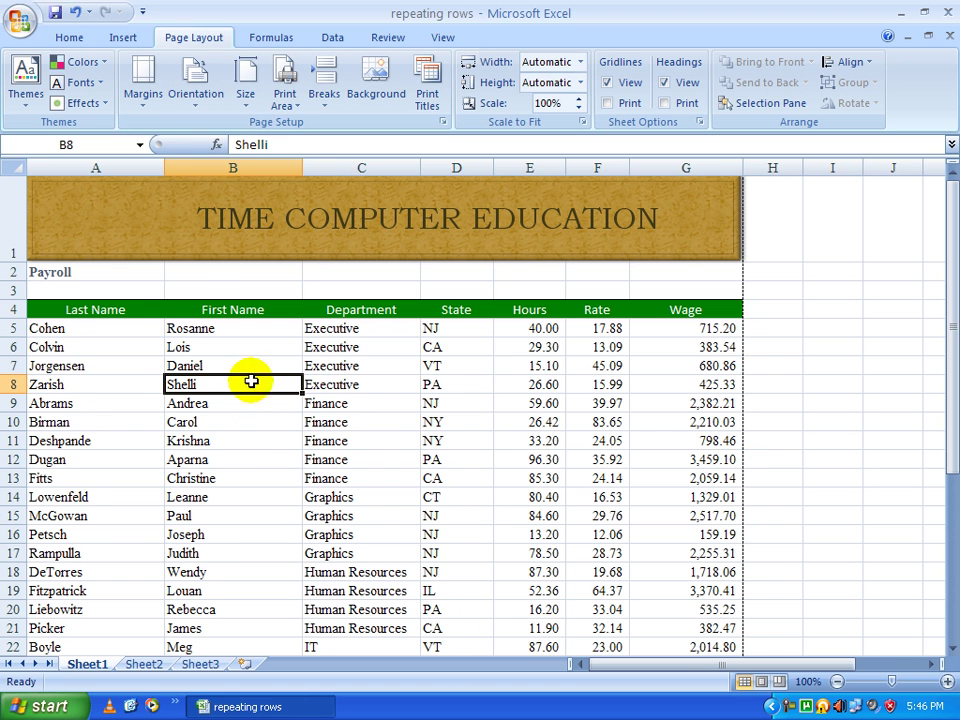
pyautogui.scroll(-2, 214, 330)
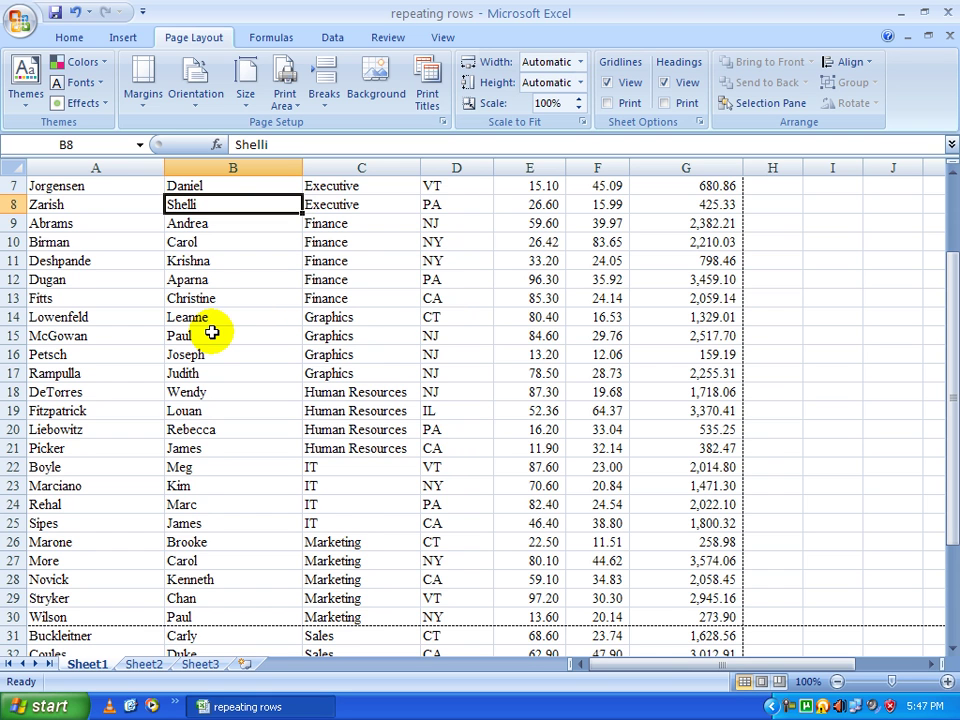
pyautogui.scroll(2, 212, 334)
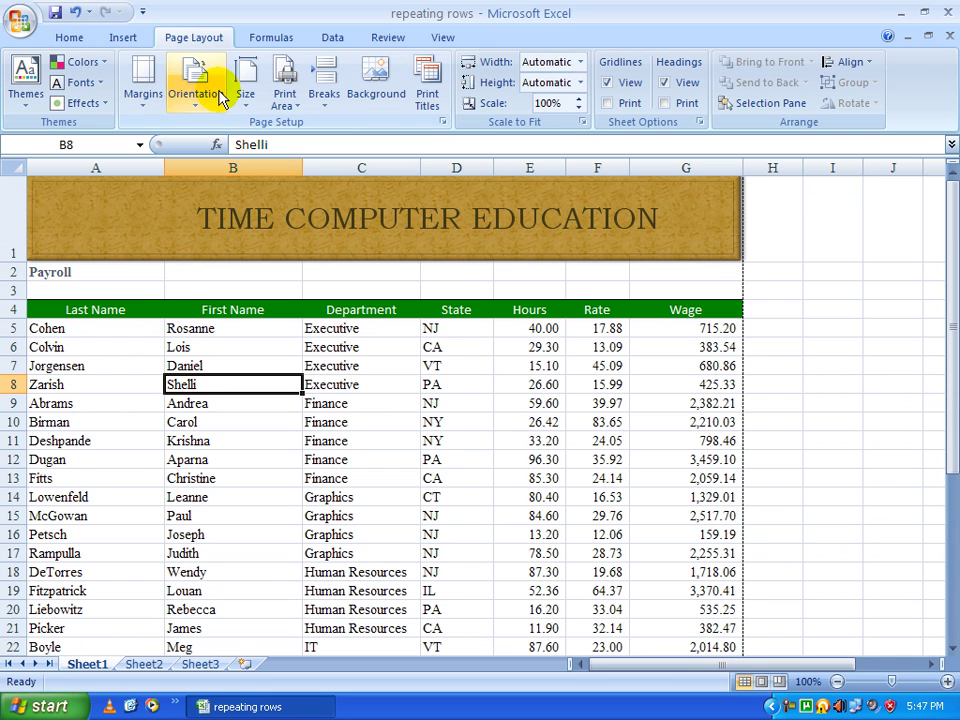
pyautogui.click(19, 38)
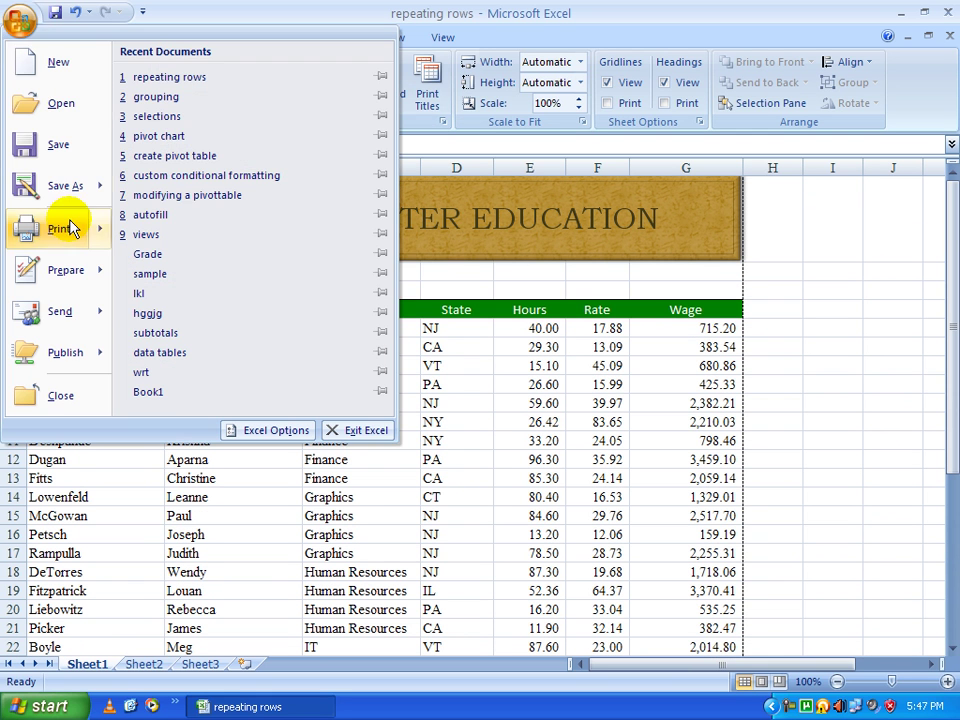
pyautogui.hotkey('ctrl', 'F2')
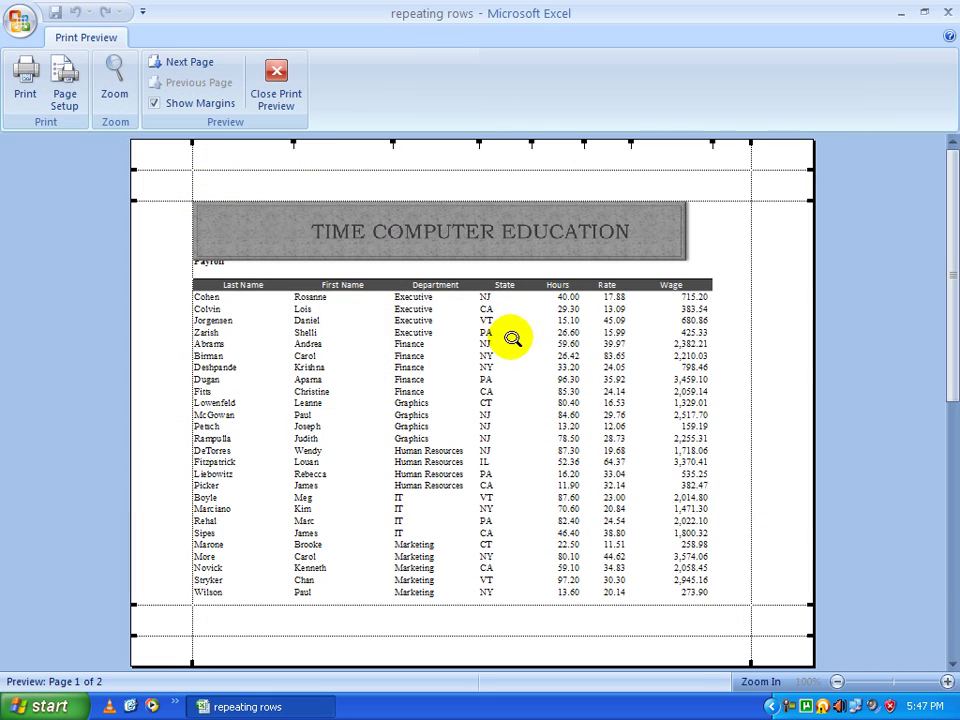
pyautogui.click(320, 335)
pyautogui.click(327, 347)
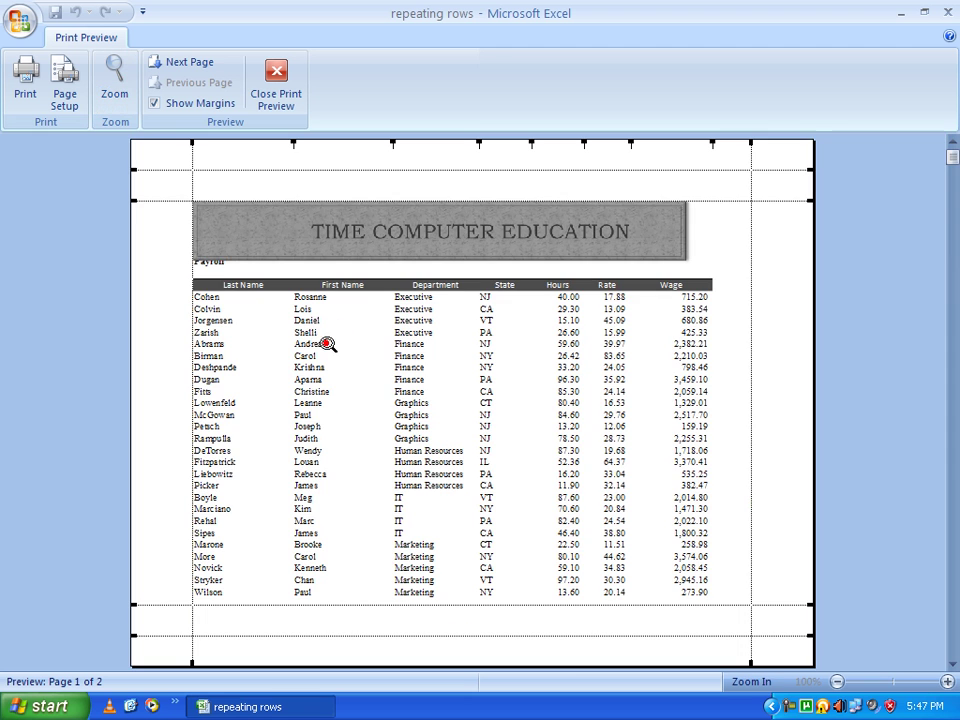
pyautogui.click(280, 98)
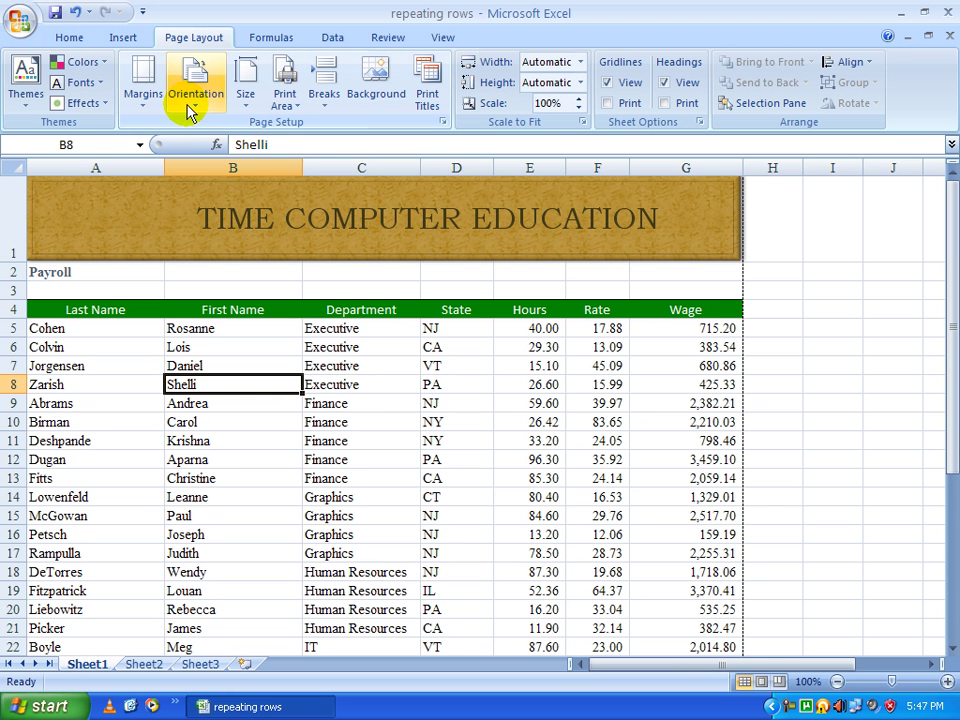
# Step: Switch the page orientation to Portrait and check the page in print preview before returning to the sheet
pyautogui.click(187, 105)
pyautogui.click(203, 140)
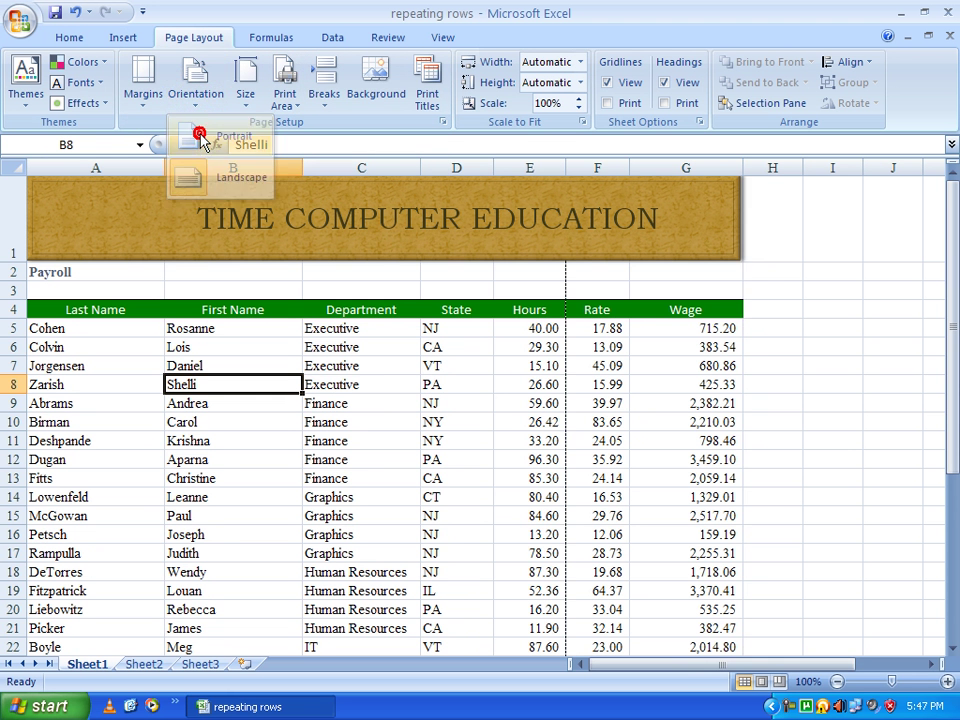
pyautogui.click(22, 19)
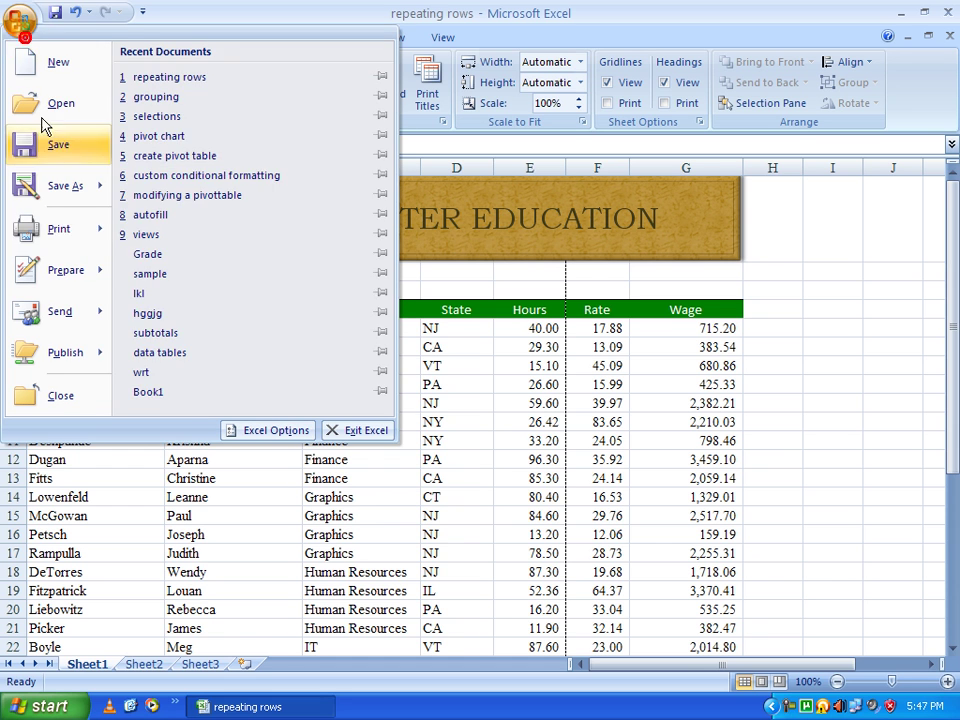
pyautogui.moveTo(77, 227)
pyautogui.click(214, 210)
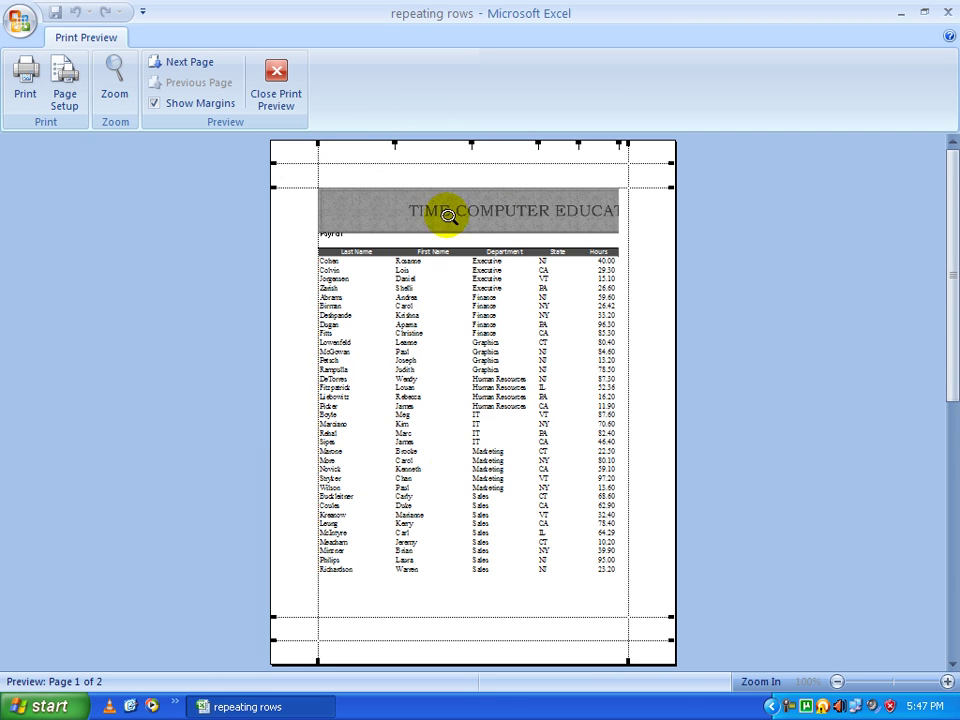
pyautogui.click(276, 85)
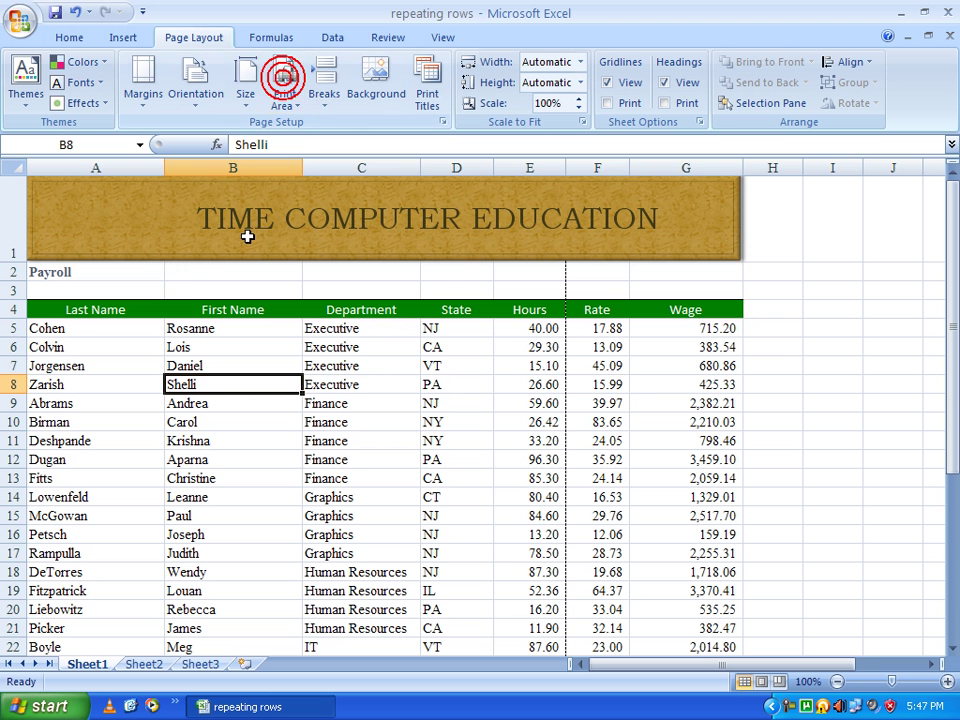
pyautogui.click(147, 363)
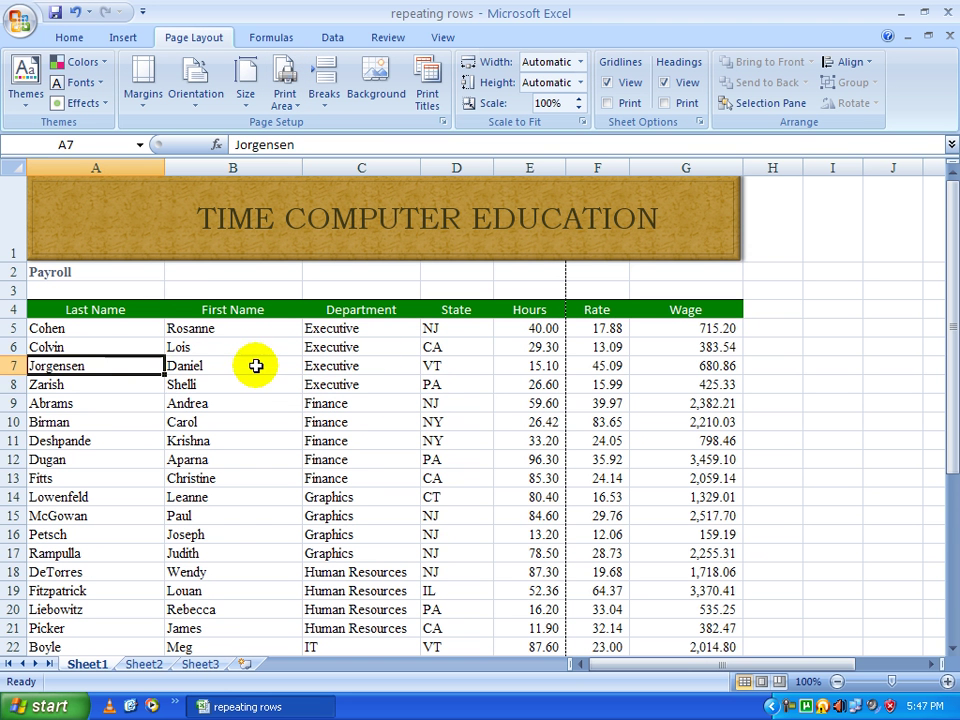
# Step: Set the paper size to A4 (8.27" x 11.69") and check where the page breaks fall across the payroll data
pyautogui.click(246, 106)
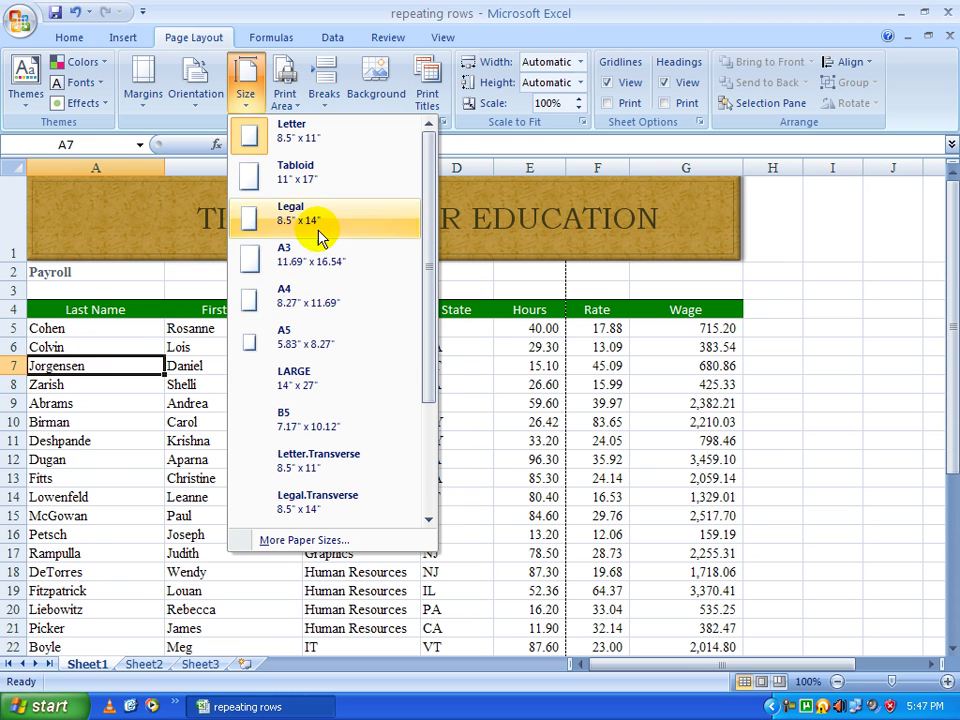
pyautogui.click(316, 304)
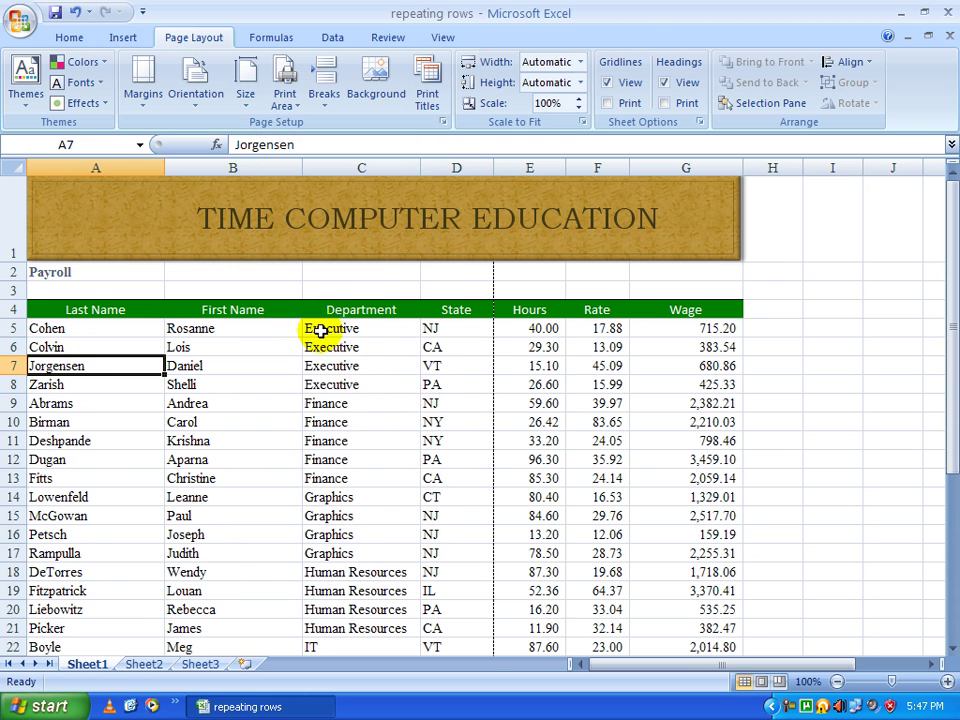
pyautogui.scroll(-7, 354, 371)
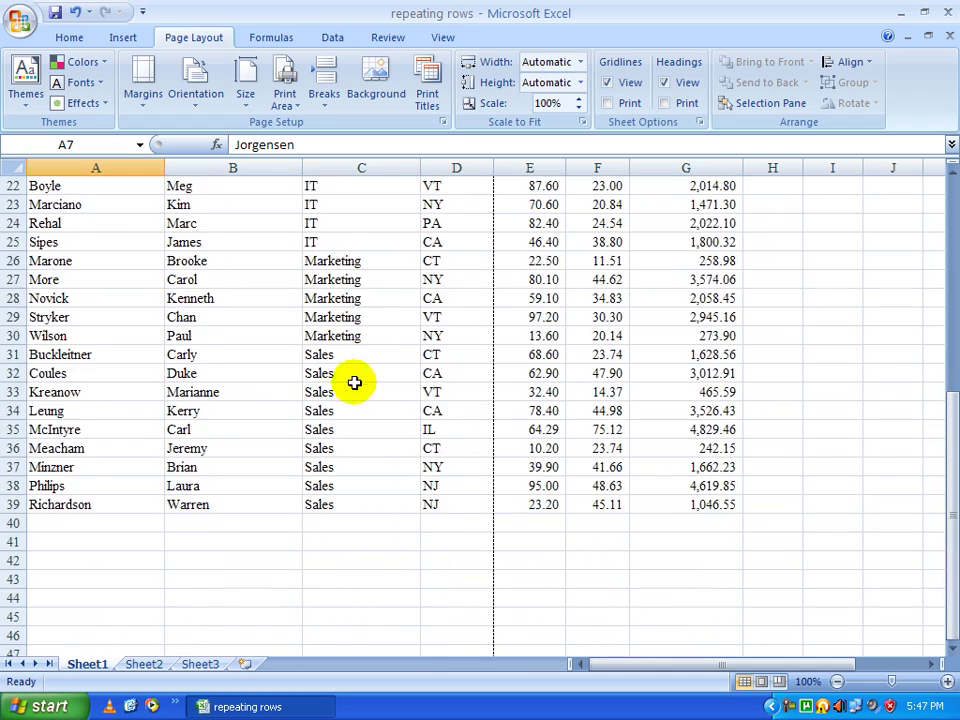
pyautogui.scroll(-2, 364, 512)
pyautogui.scroll(8, 364, 489)
pyautogui.click(257, 422)
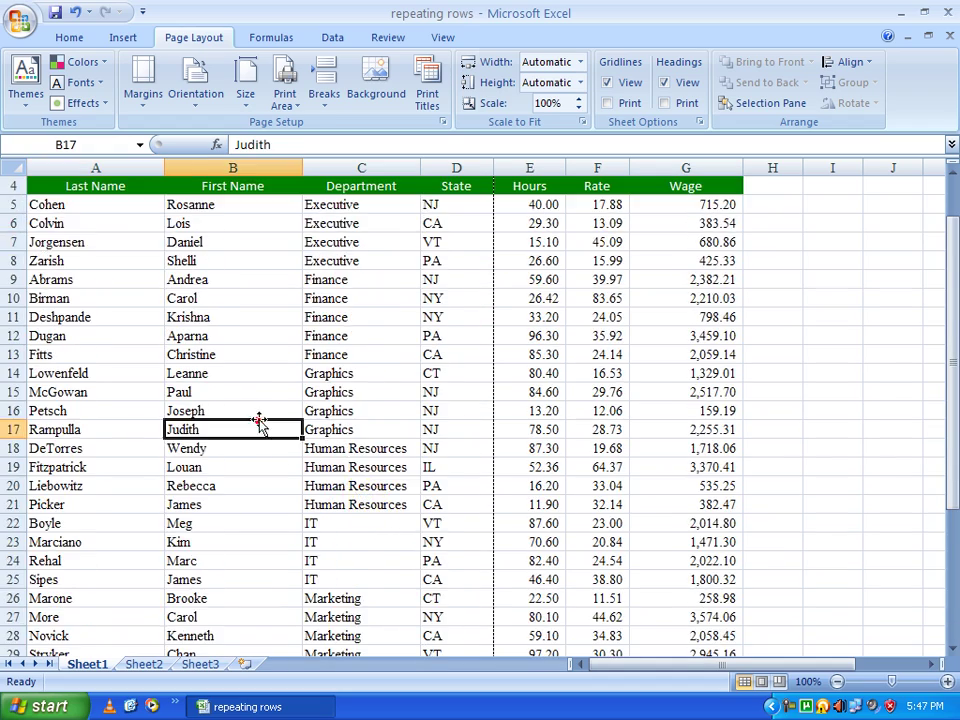
pyautogui.scroll(1, 289, 332)
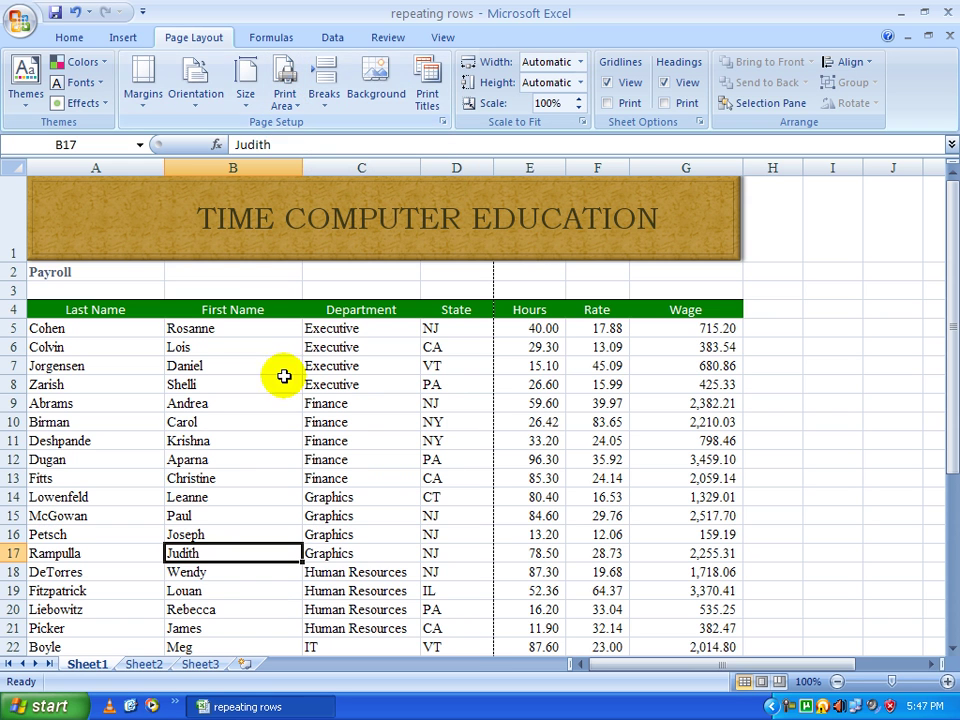
pyautogui.click(284, 446)
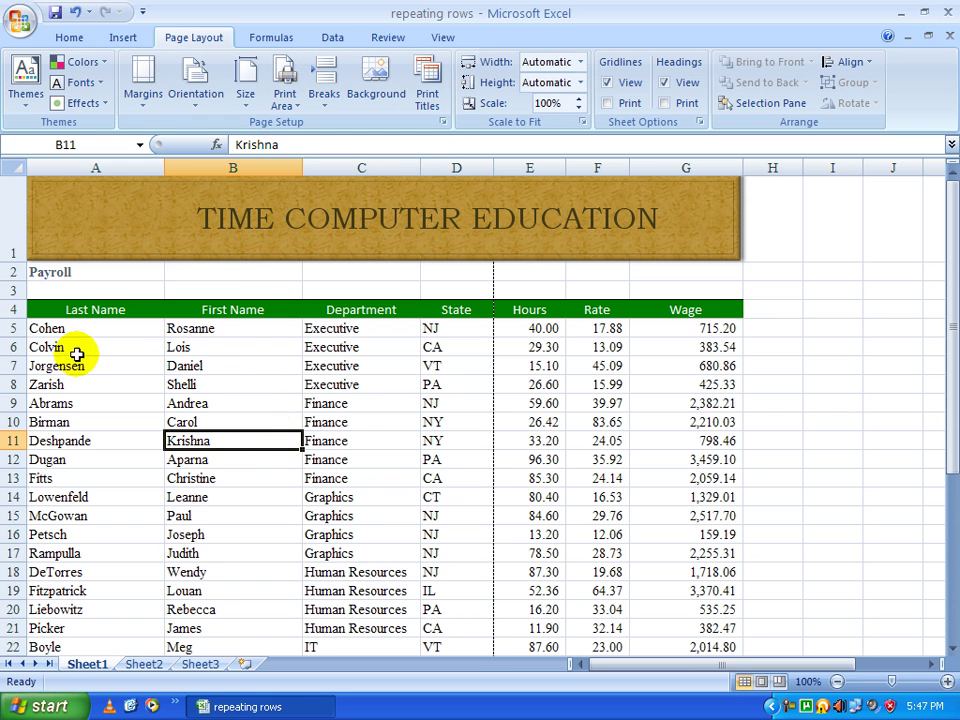
# Step: Set the print area to B5:D17, covering the first name, department and state entries down to row 17
pyautogui.moveTo(43, 328); pyautogui.dragTo(709, 592)
pyautogui.click(478, 519)
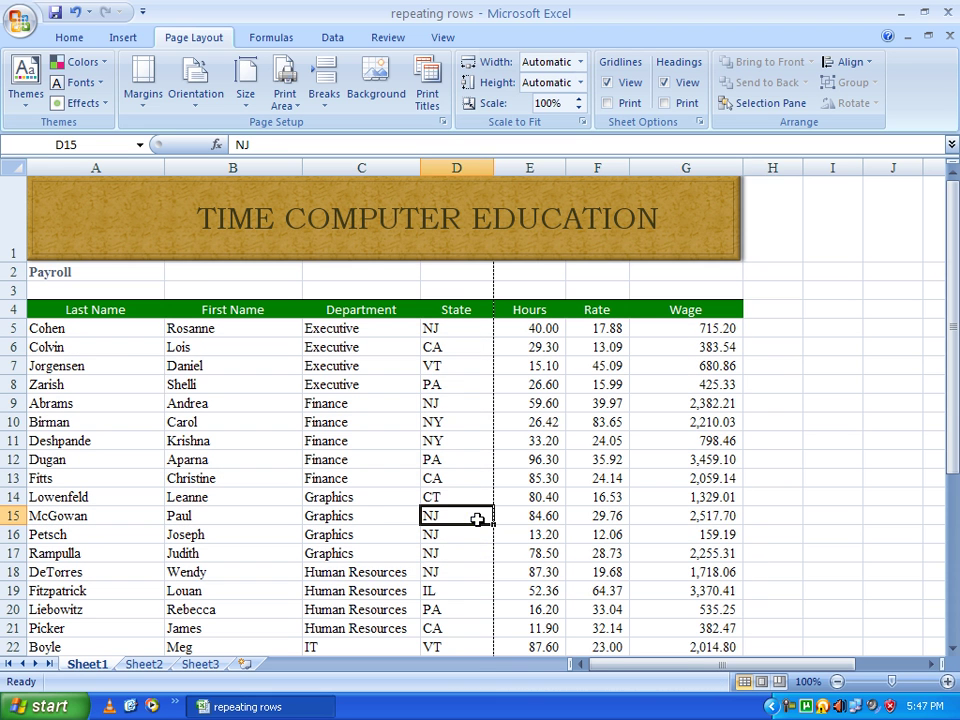
pyautogui.moveTo(173, 334); pyautogui.dragTo(425, 552)
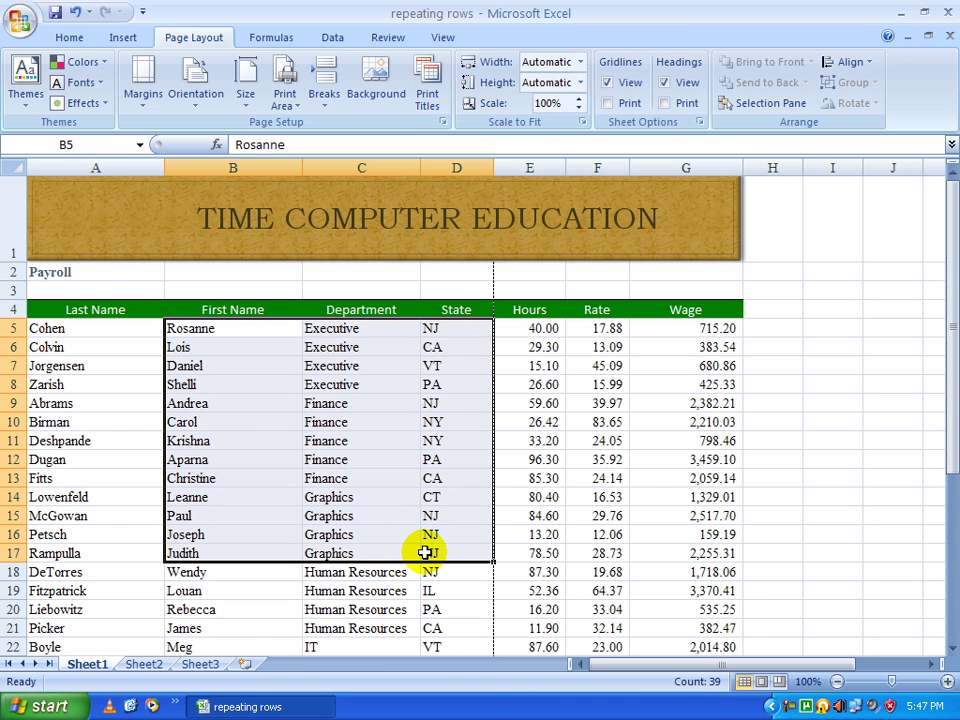
pyautogui.click(285, 95)
pyautogui.click(300, 126)
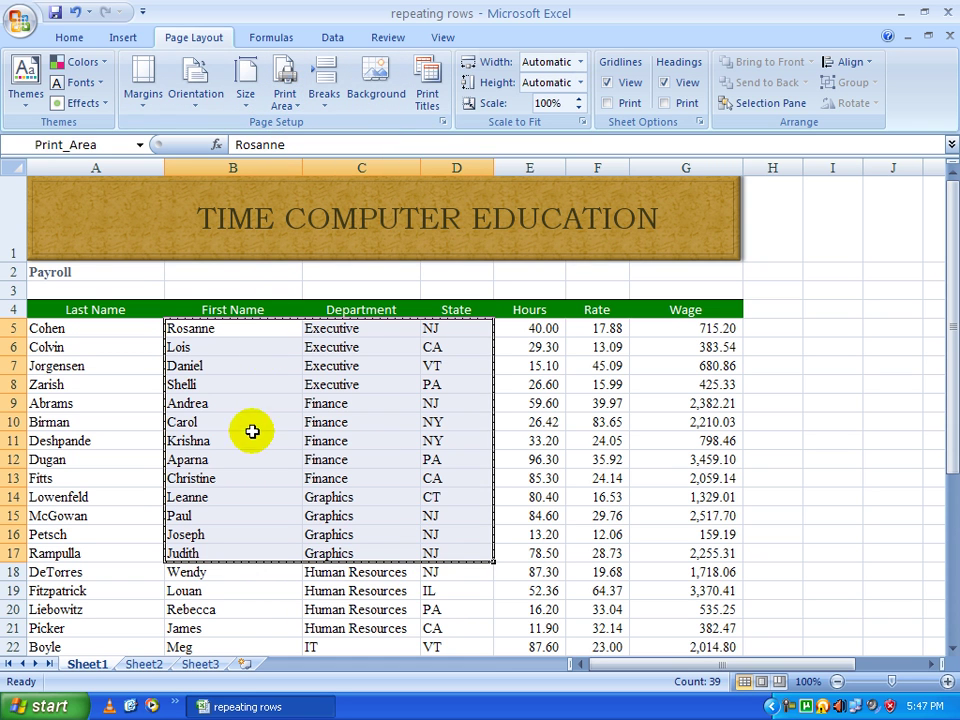
pyautogui.click(249, 437)
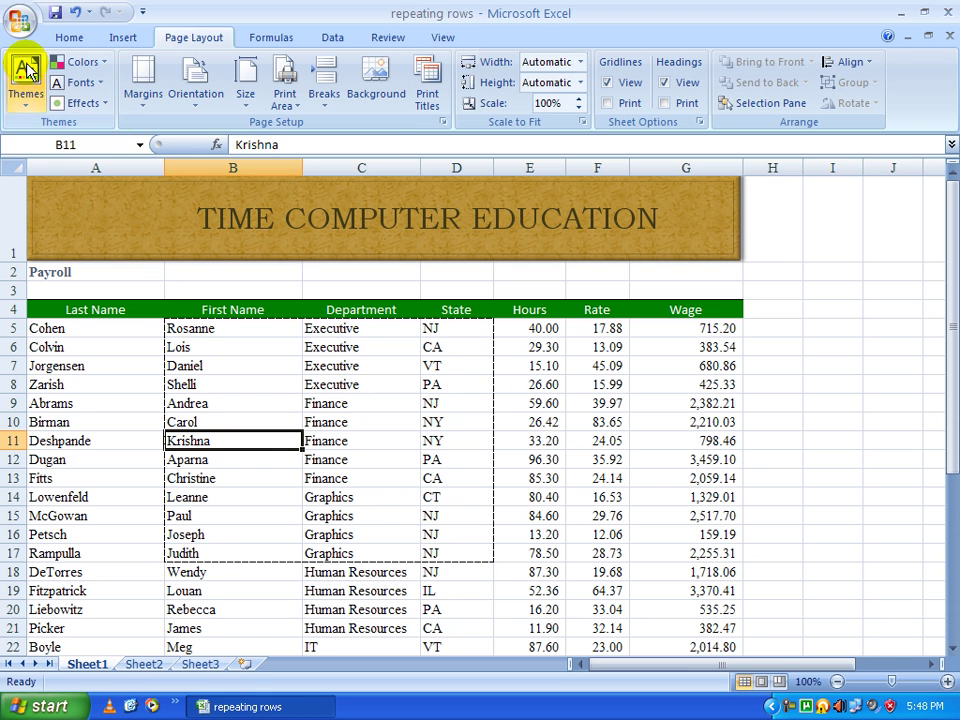
# Step: Examine the print area in print preview, zoomed in on its rows, then return to the sheet
pyautogui.click(22, 22)
pyautogui.moveTo(86, 234)
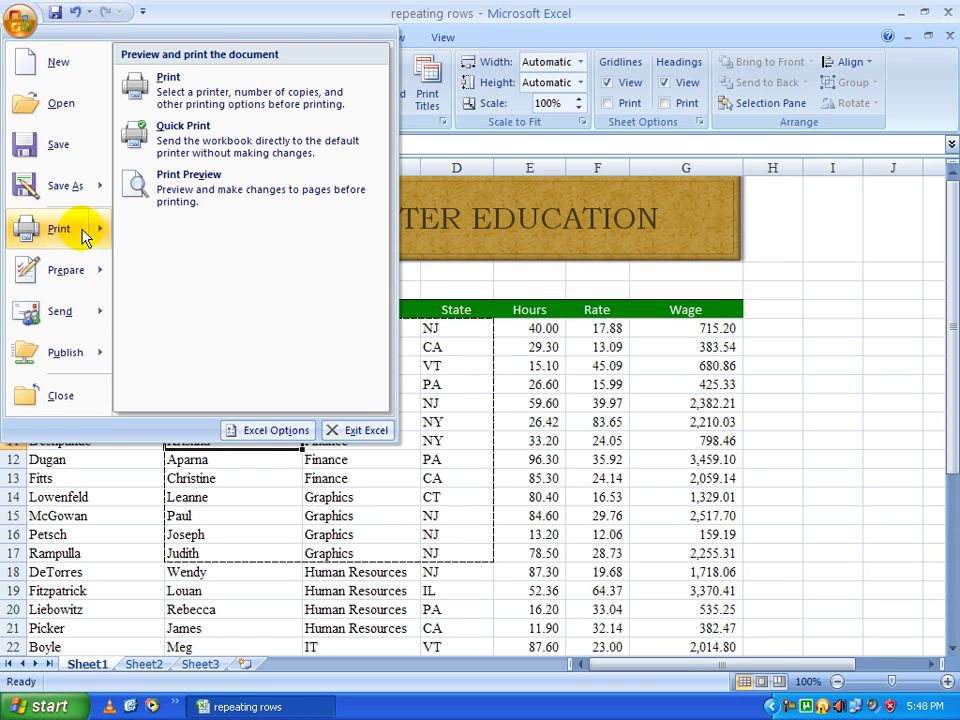
pyautogui.click(218, 193)
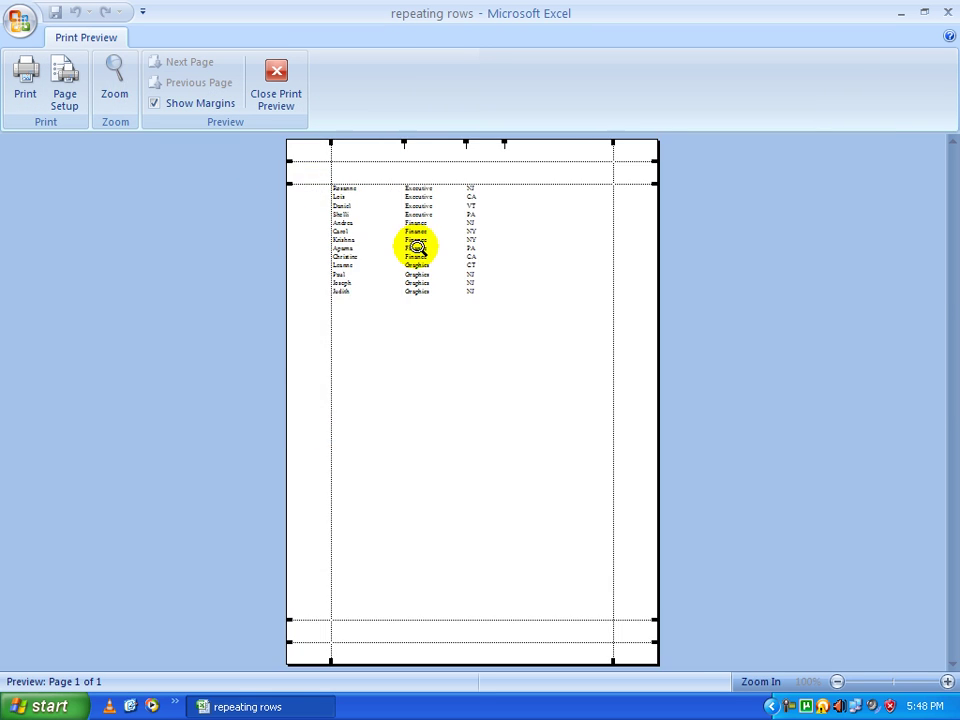
pyautogui.click(412, 244)
pyautogui.scroll(3, 390, 280)
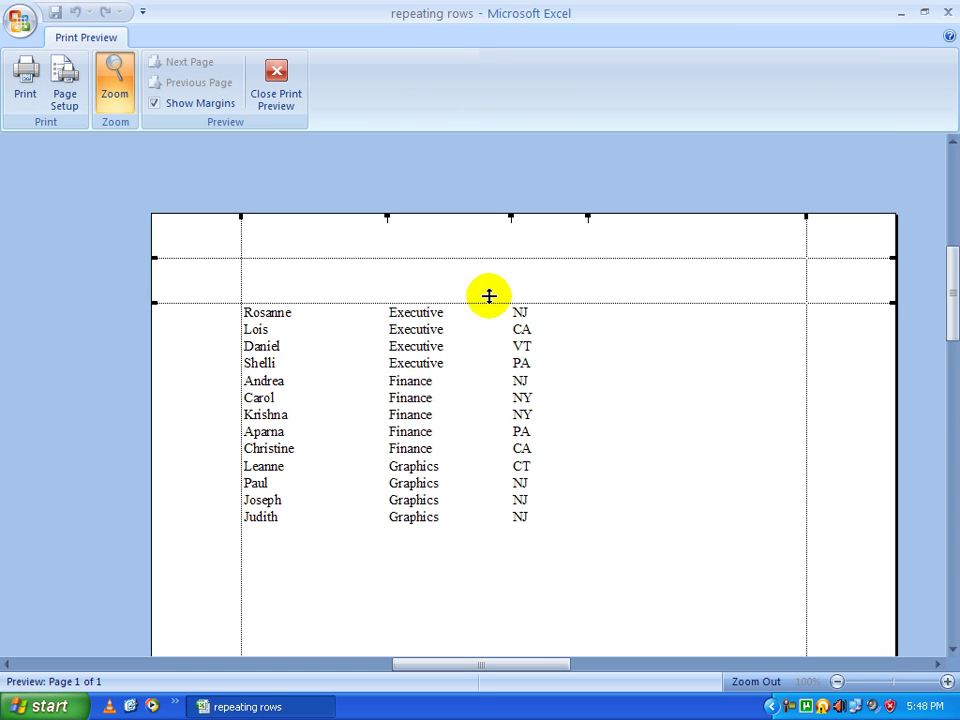
pyautogui.click(270, 86)
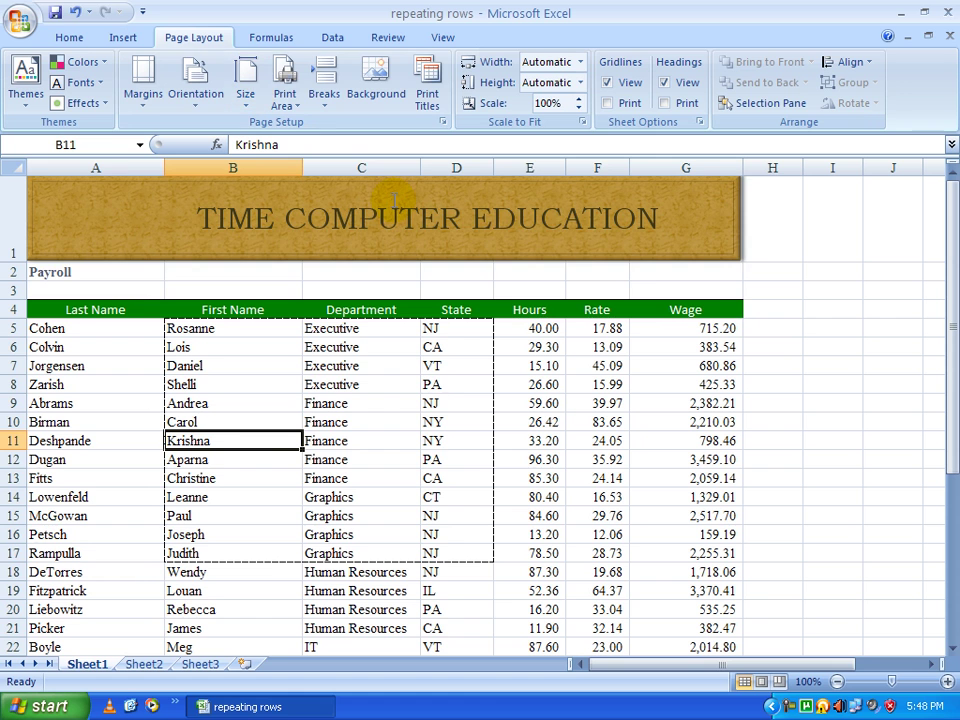
# Step: Clear the print area and check the full payroll sheet in print preview before returning to the sheet
pyautogui.click(285, 98)
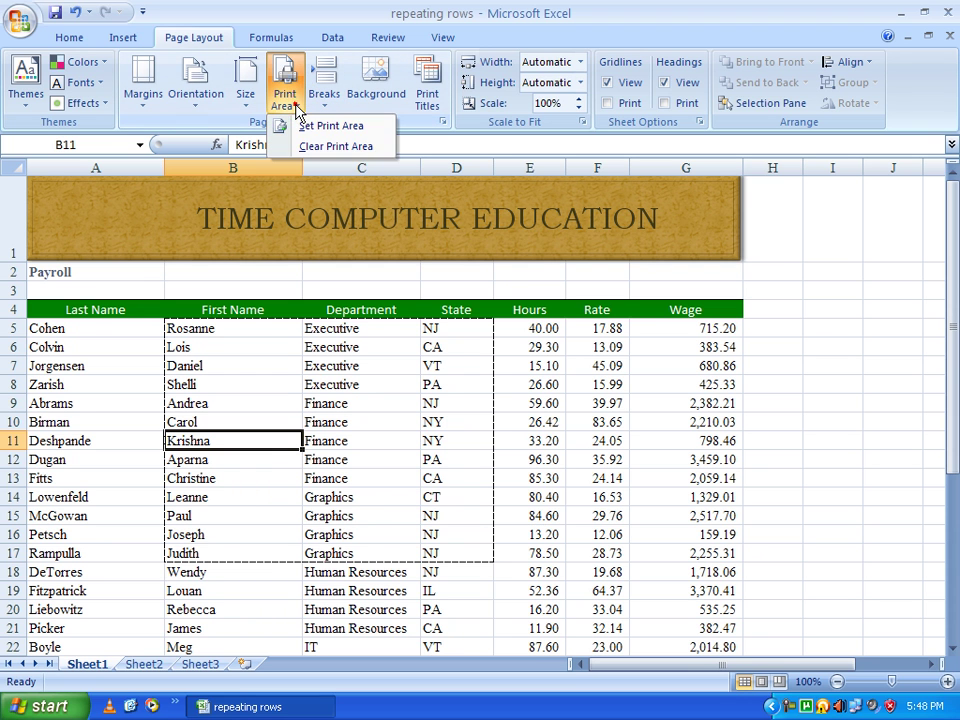
pyautogui.click(312, 146)
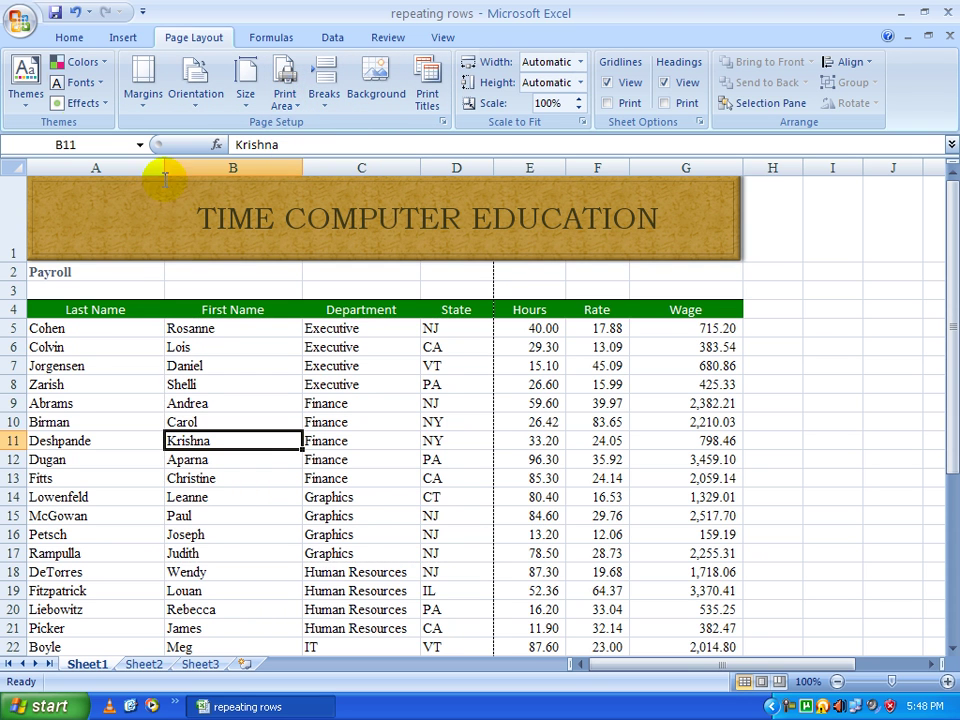
pyautogui.click(22, 30)
pyautogui.moveTo(103, 246)
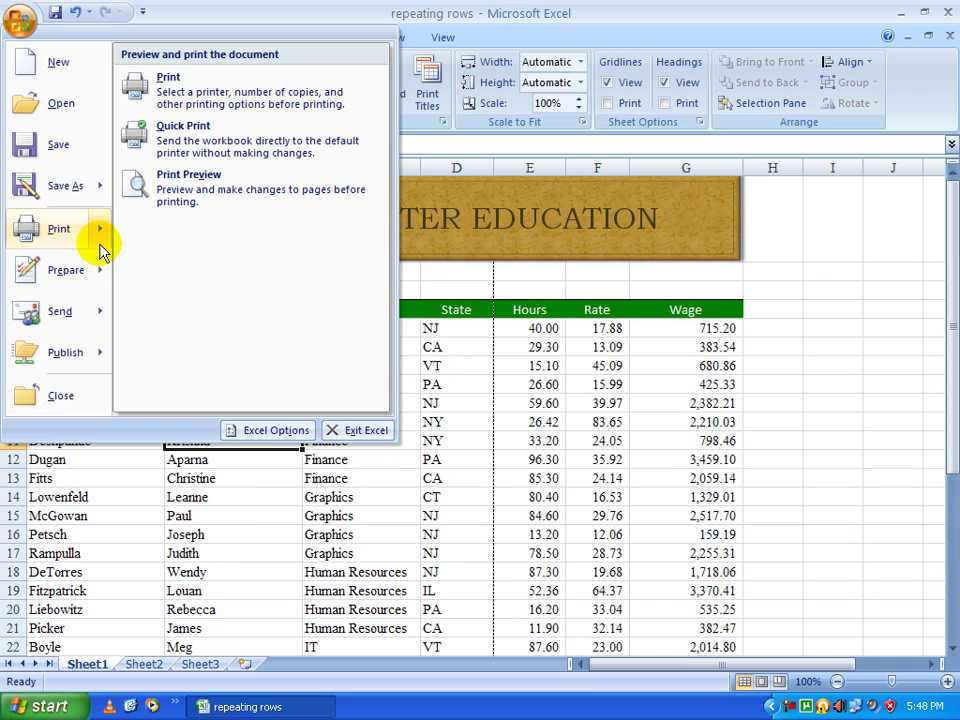
pyautogui.click(202, 211)
pyautogui.scroll(-5, 476, 414)
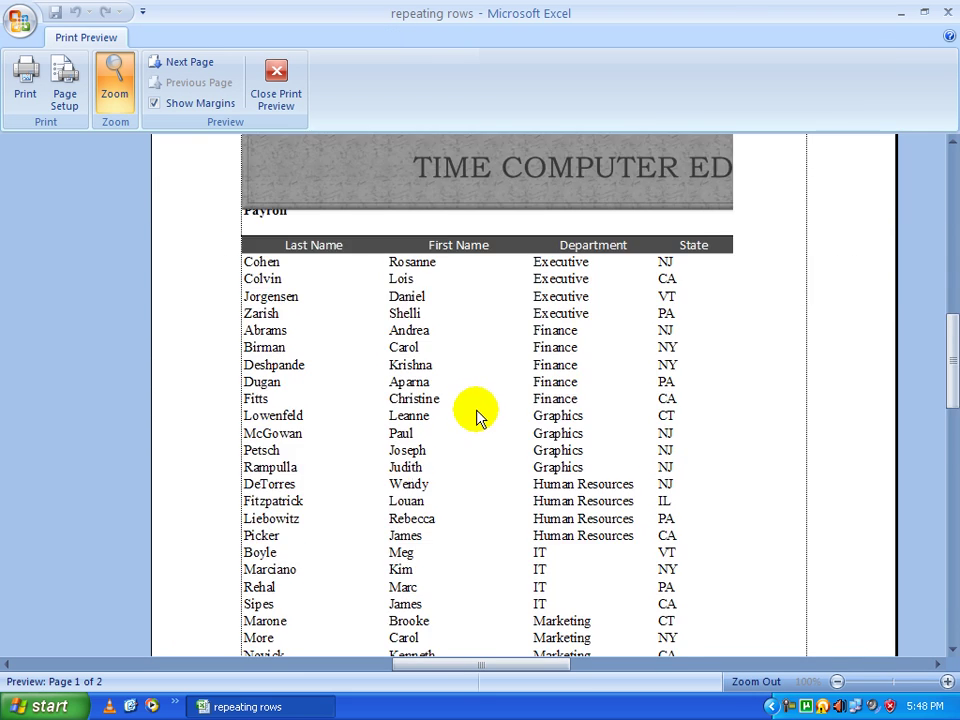
pyautogui.click(273, 105)
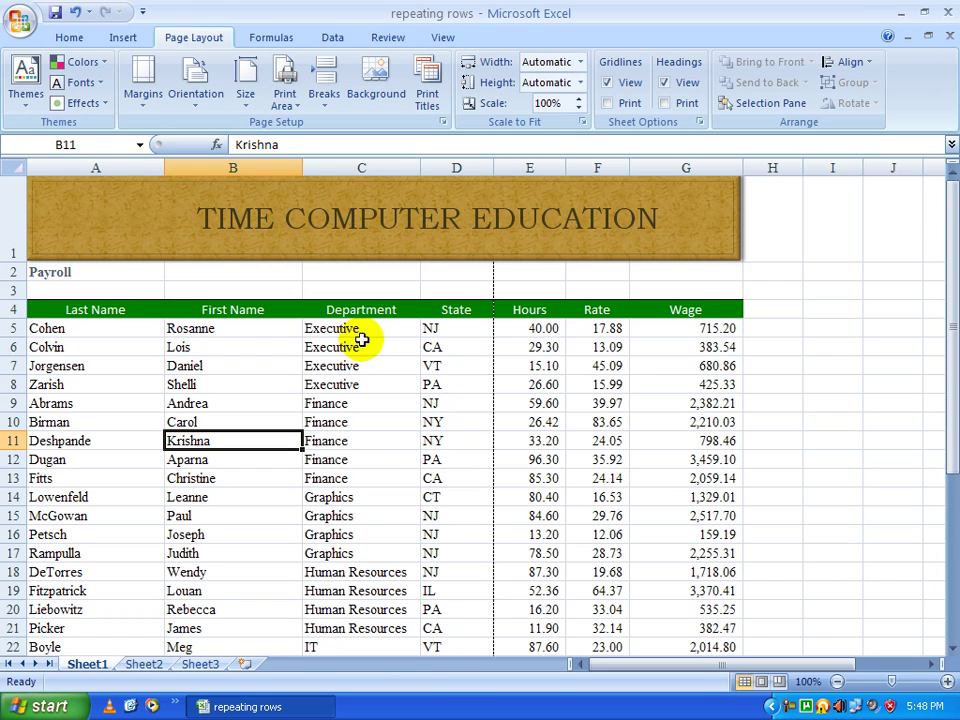
# Step: Insert a page break above row 13 of the payroll data, starting from cell A13
pyautogui.click(404, 444)
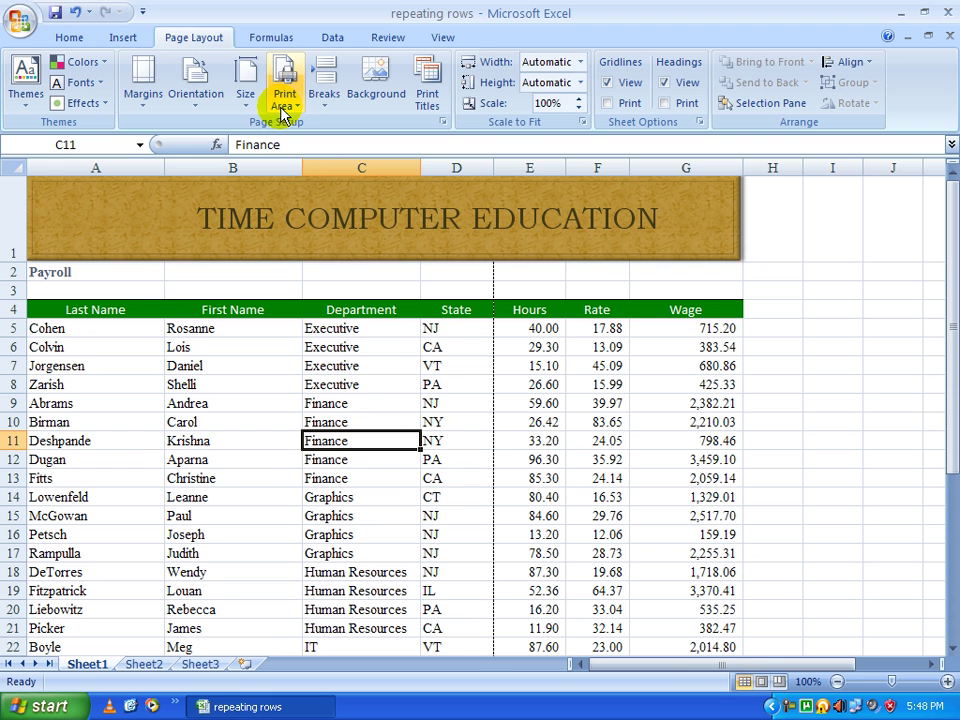
pyautogui.click(255, 462)
pyautogui.scroll(-2, 266, 466)
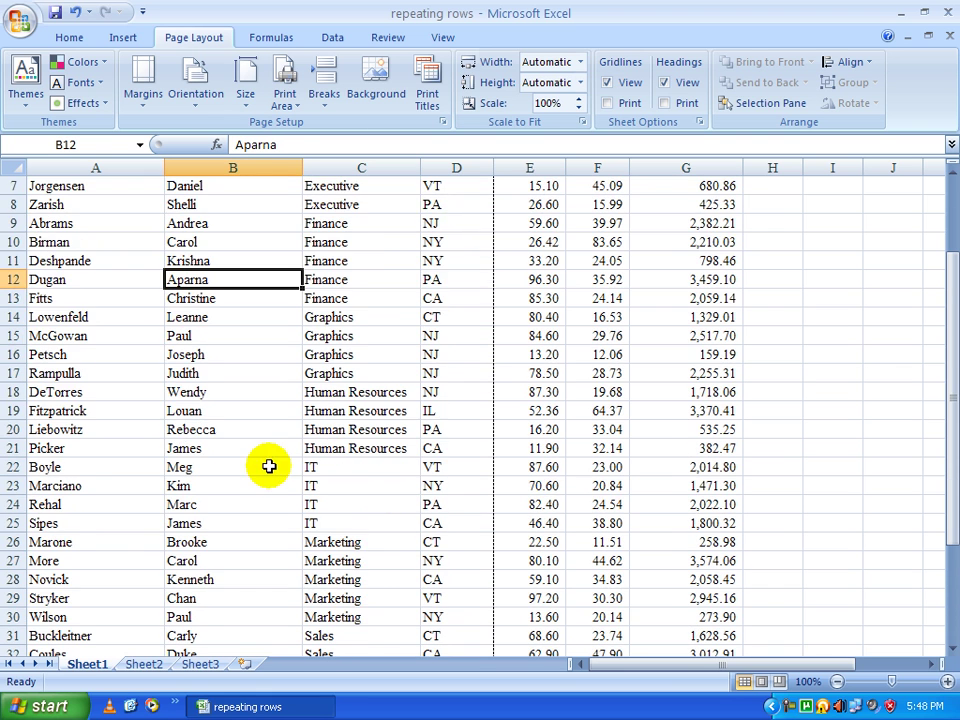
pyautogui.scroll(2, 176, 437)
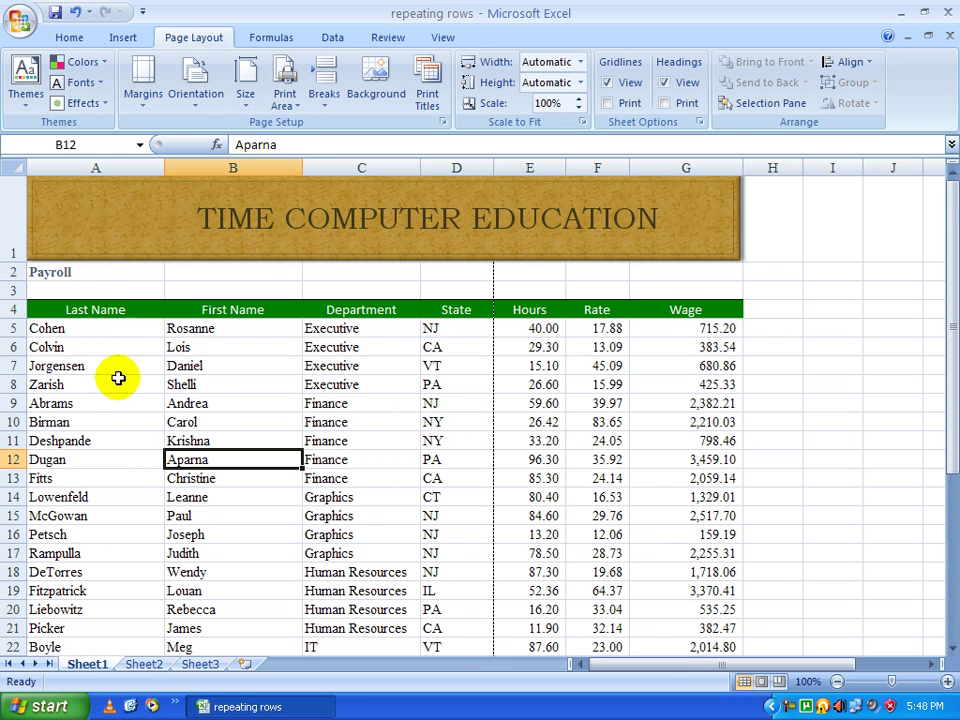
pyautogui.scroll(-1, 135, 449)
pyautogui.click(77, 356)
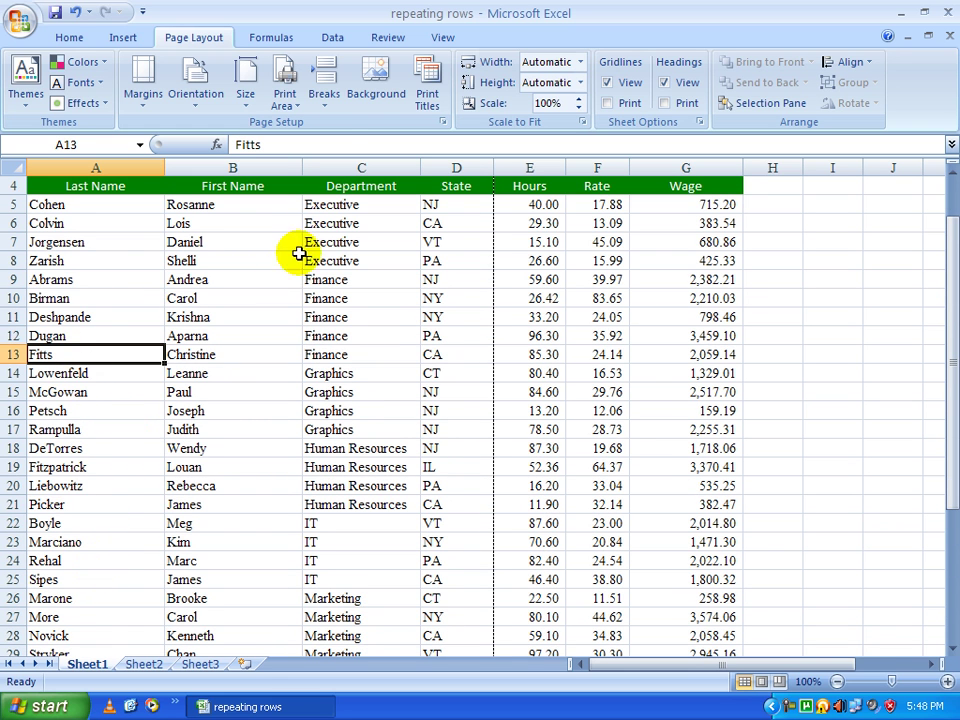
pyautogui.click(328, 100)
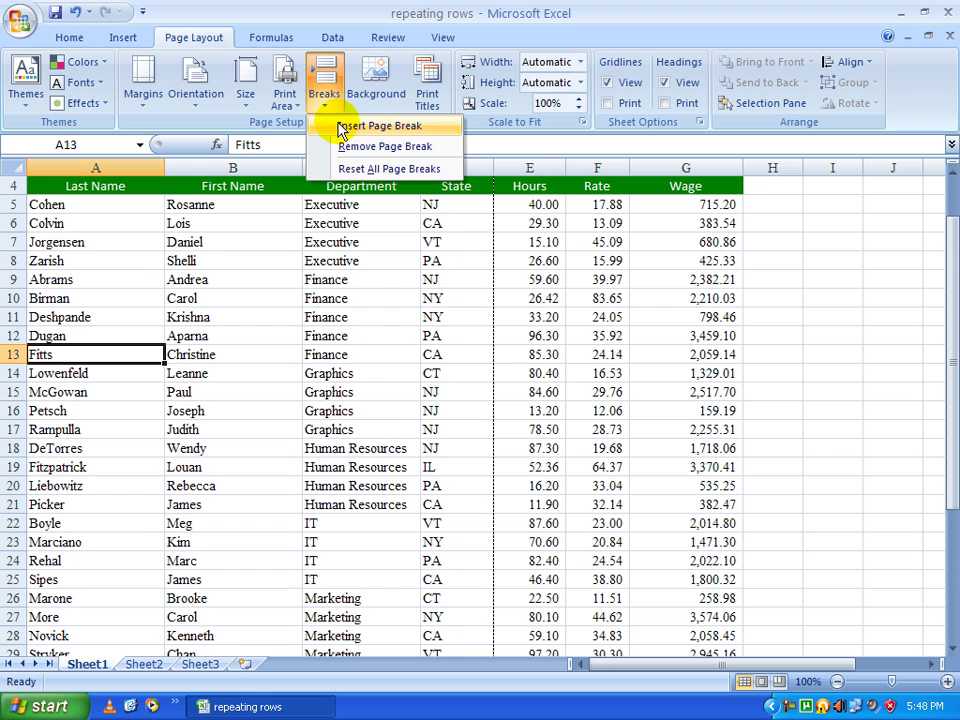
pyautogui.click(378, 126)
pyautogui.scroll(1, 262, 390)
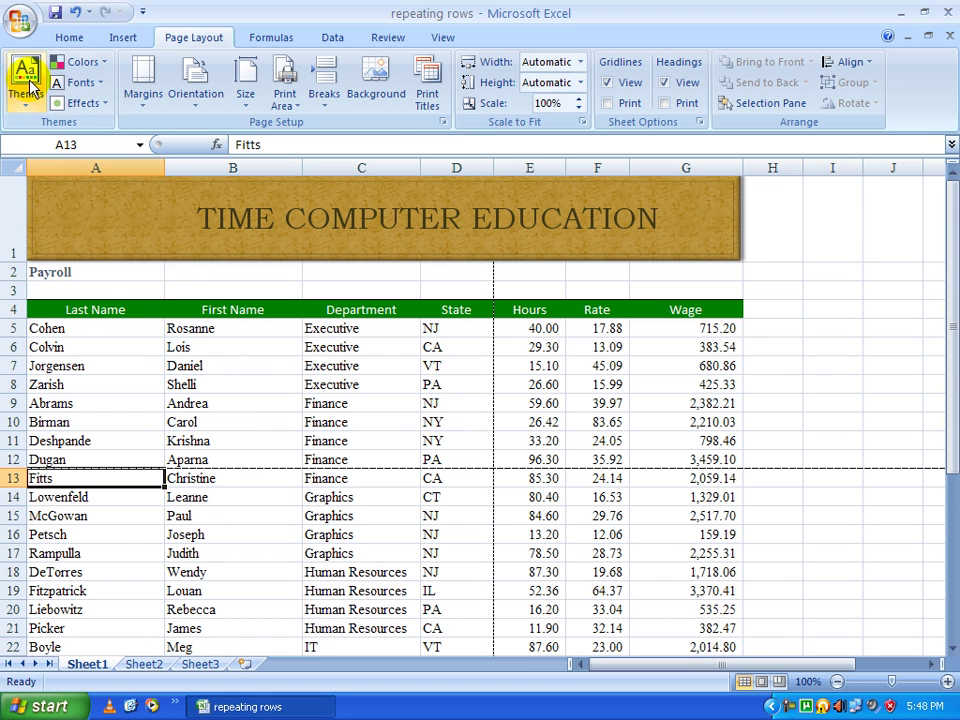
# Step: Page through the first three pages in print preview to examine how the payroll data splits, then return to the sheet
pyautogui.click(18, 30)
pyautogui.moveTo(50, 228)
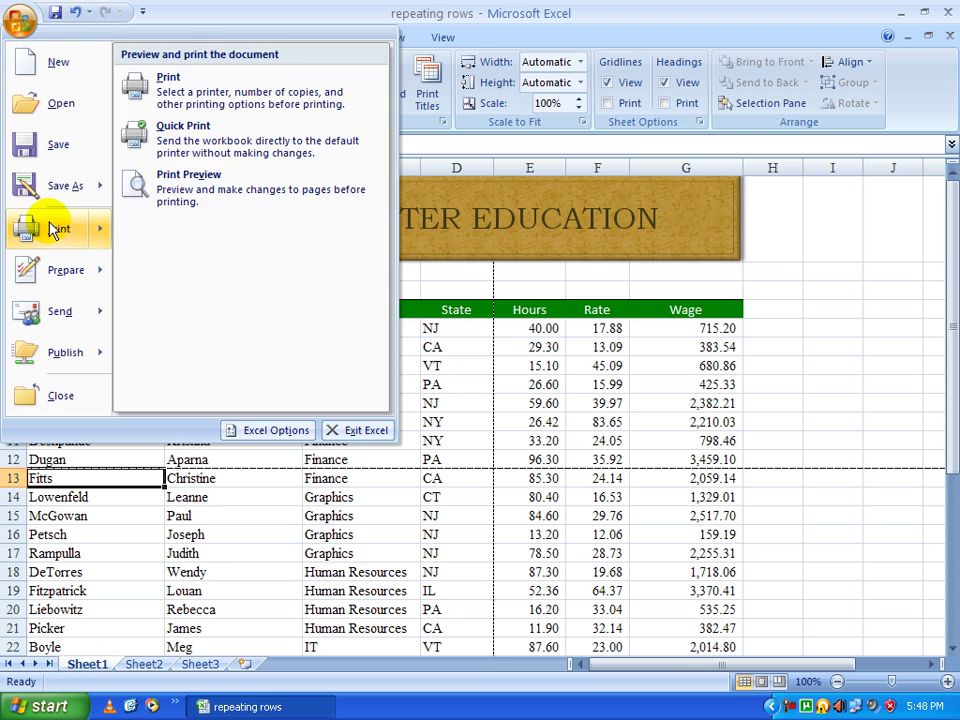
pyautogui.click(221, 200)
pyautogui.scroll(3, 420, 343)
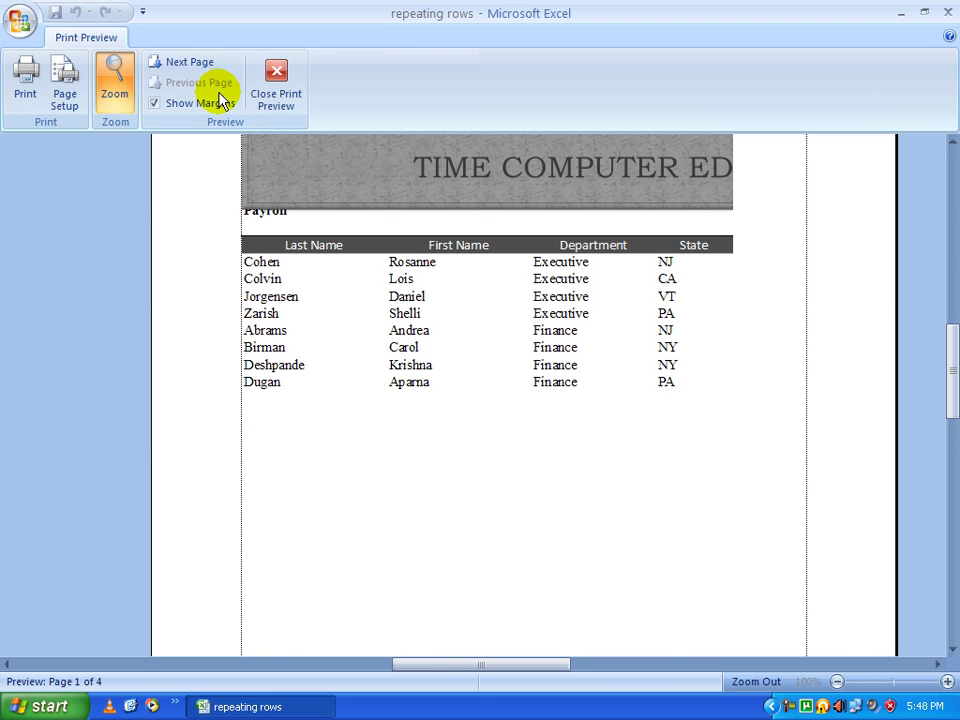
pyautogui.click(190, 64)
pyautogui.scroll(3, 255, 203)
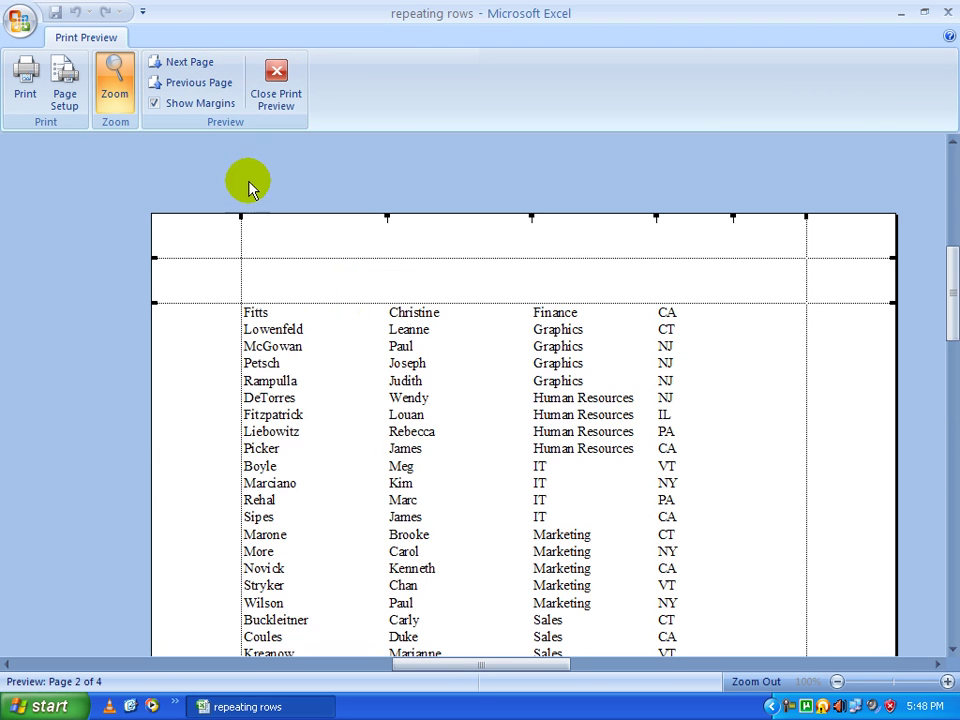
pyautogui.click(189, 64)
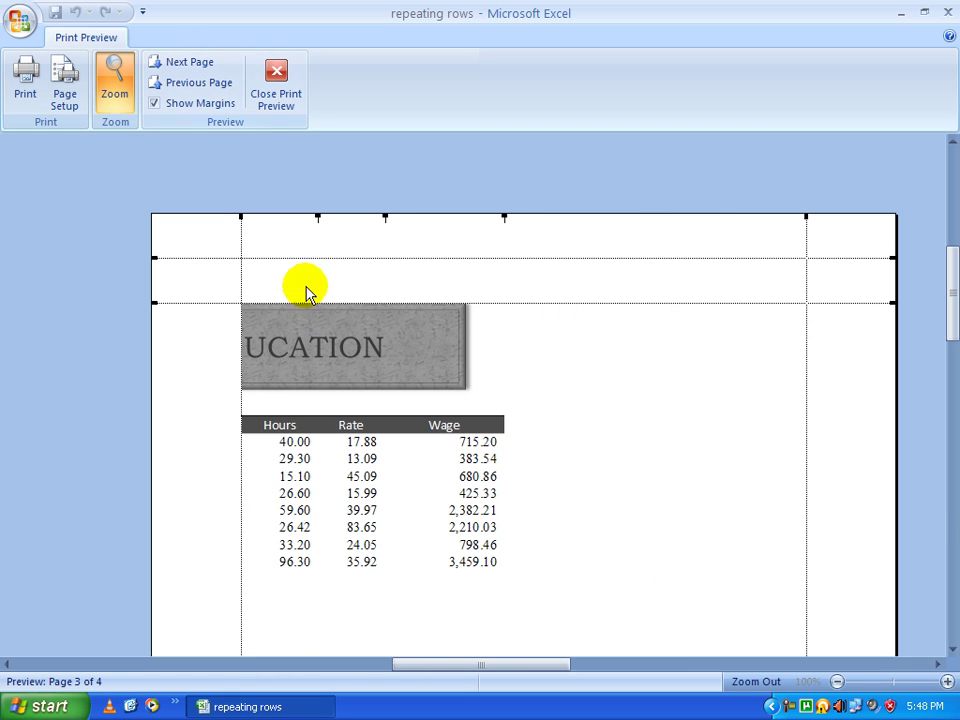
pyautogui.click(271, 103)
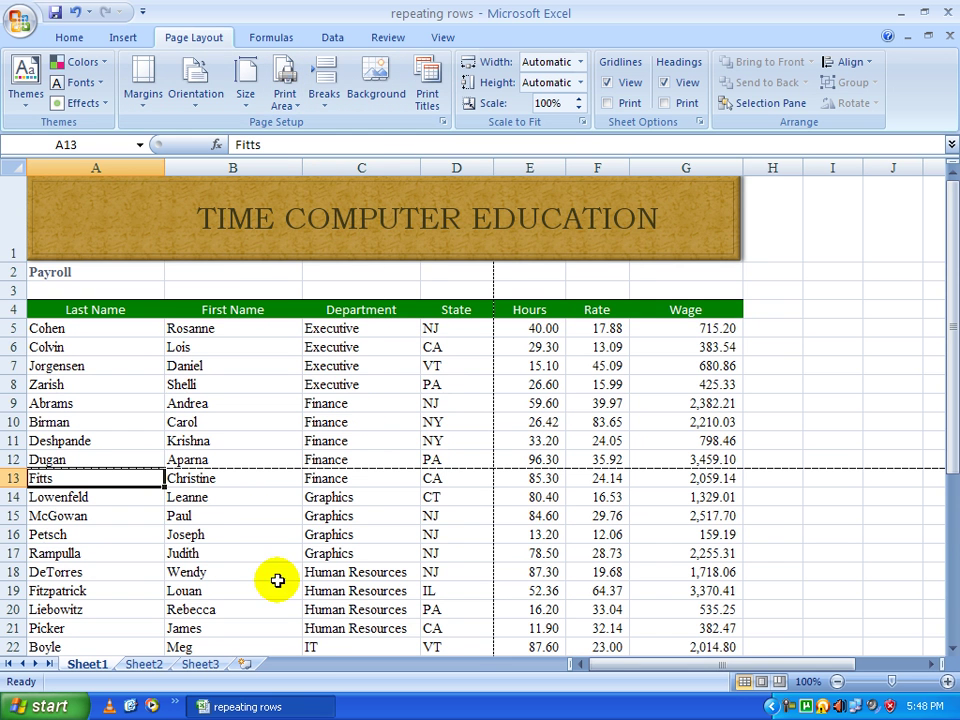
# Step: Insert a page break above row 23 and select A14:A22 to mark the rows between the two breaks
pyautogui.scroll(-2, 250, 560)
pyautogui.click(64, 486)
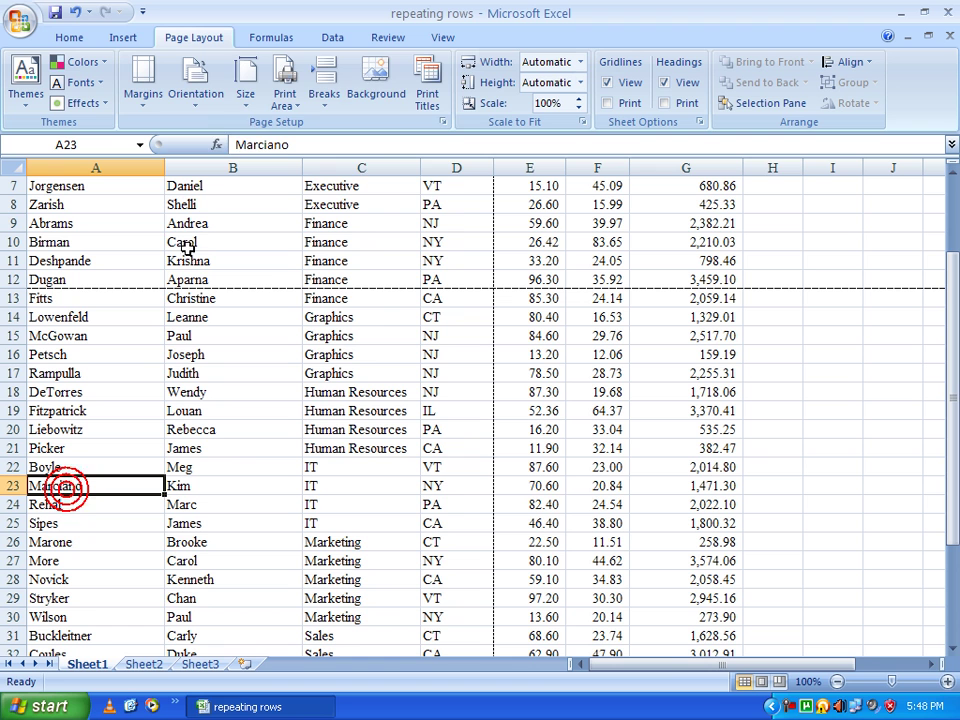
pyautogui.click(325, 100)
pyautogui.click(337, 126)
pyautogui.scroll(2, 161, 278)
pyautogui.moveTo(157, 283); pyautogui.dragTo(167, 439)
pyautogui.moveTo(156, 493); pyautogui.dragTo(157, 643)
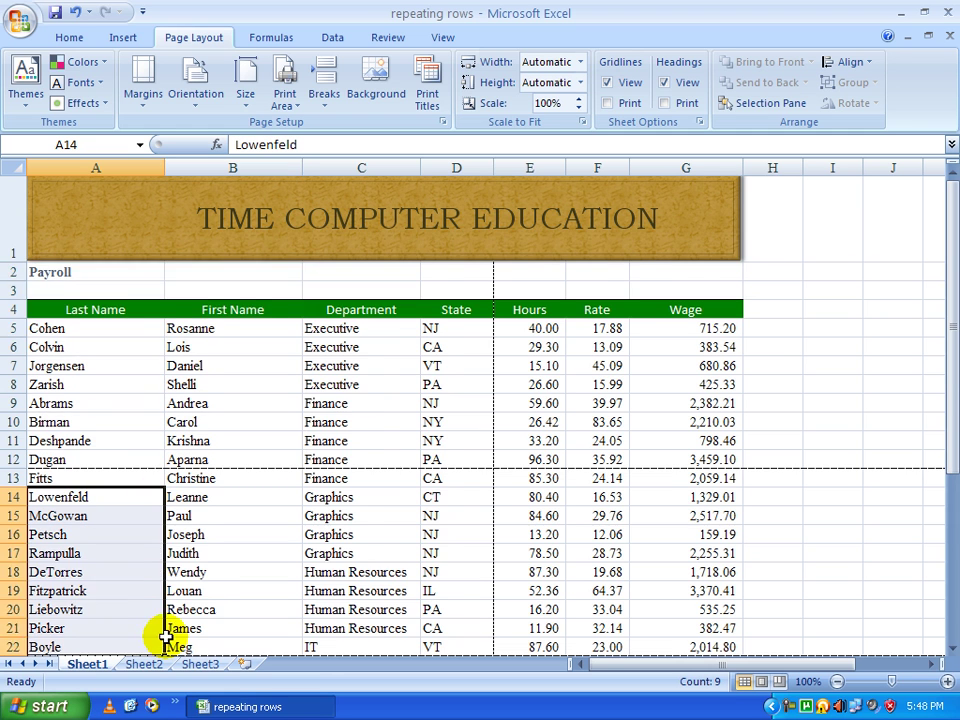
# Step: Reset all page breaks on the payroll sheet and select cell B12
pyautogui.scroll(-2, 157, 643)
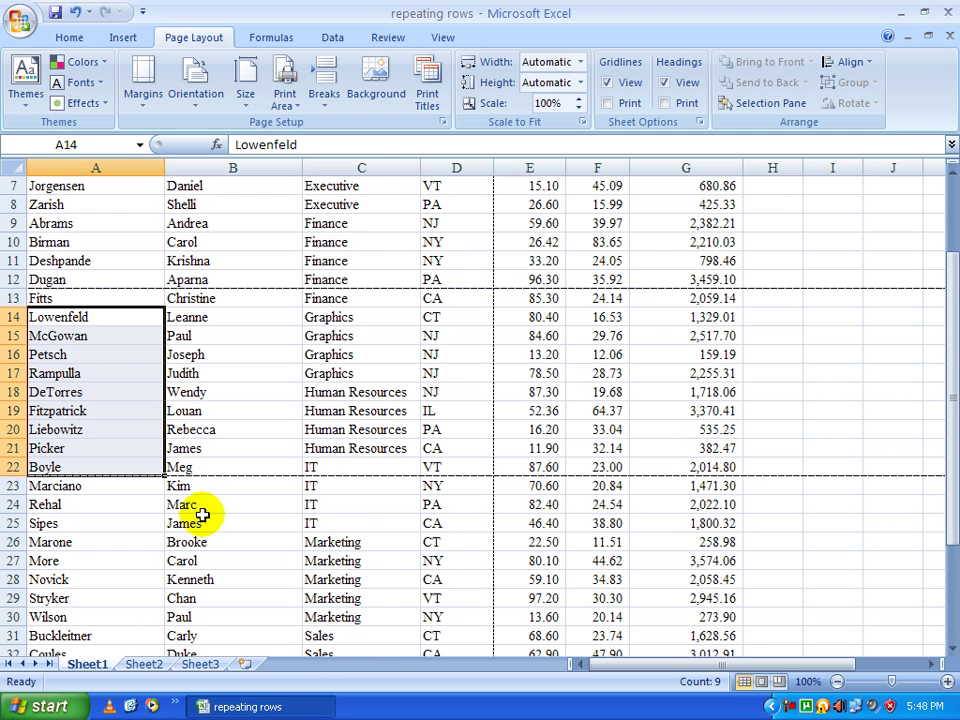
pyautogui.click(326, 104)
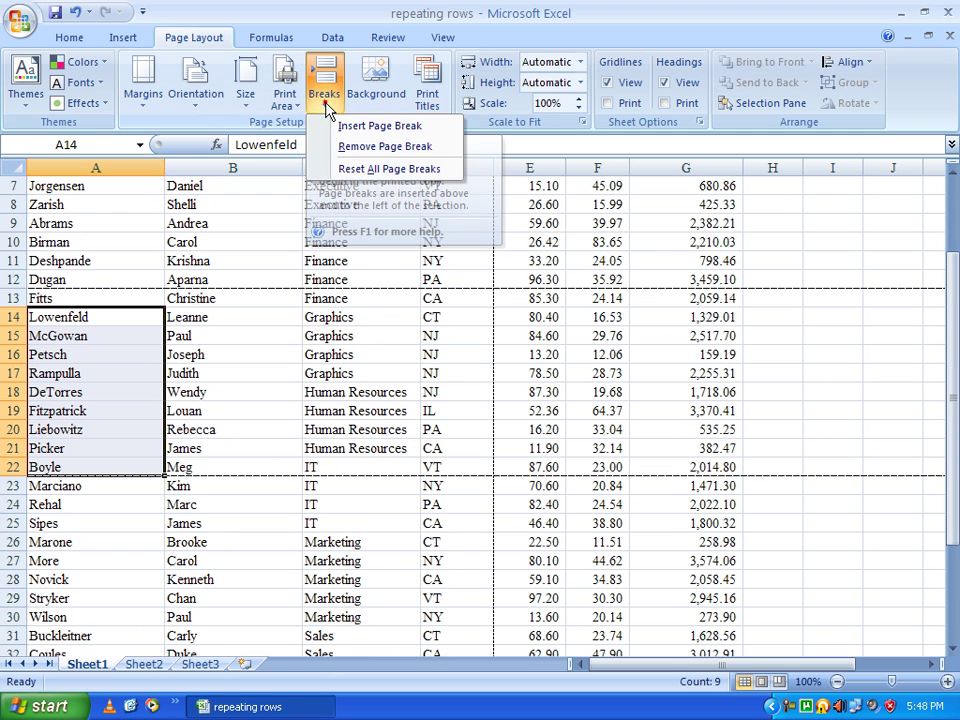
pyautogui.click(360, 170)
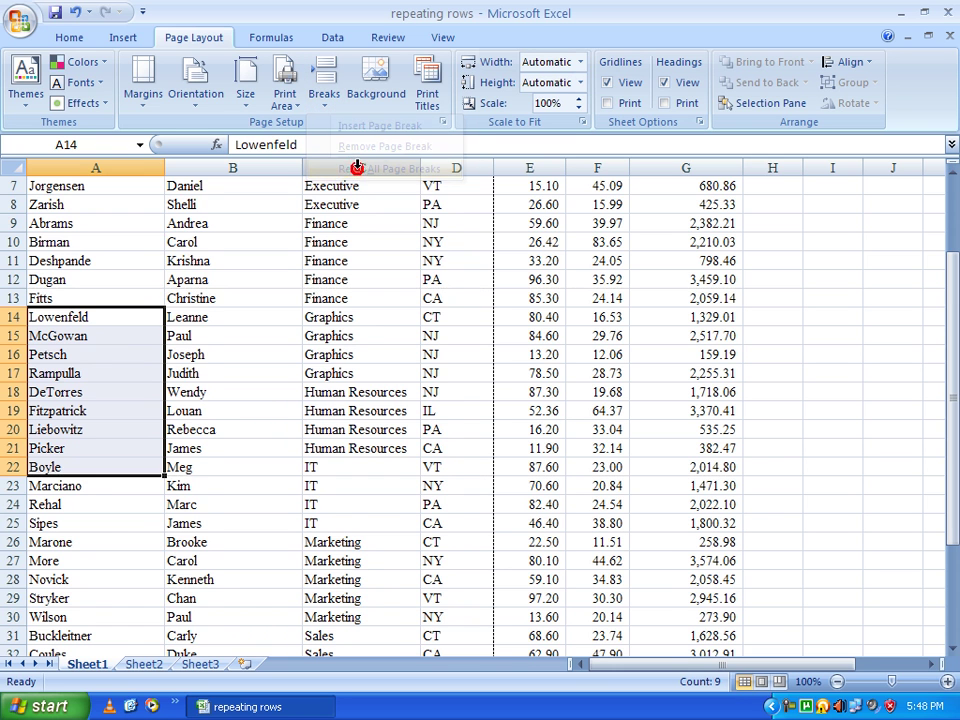
pyautogui.scroll(2, 298, 355)
pyautogui.click(287, 452)
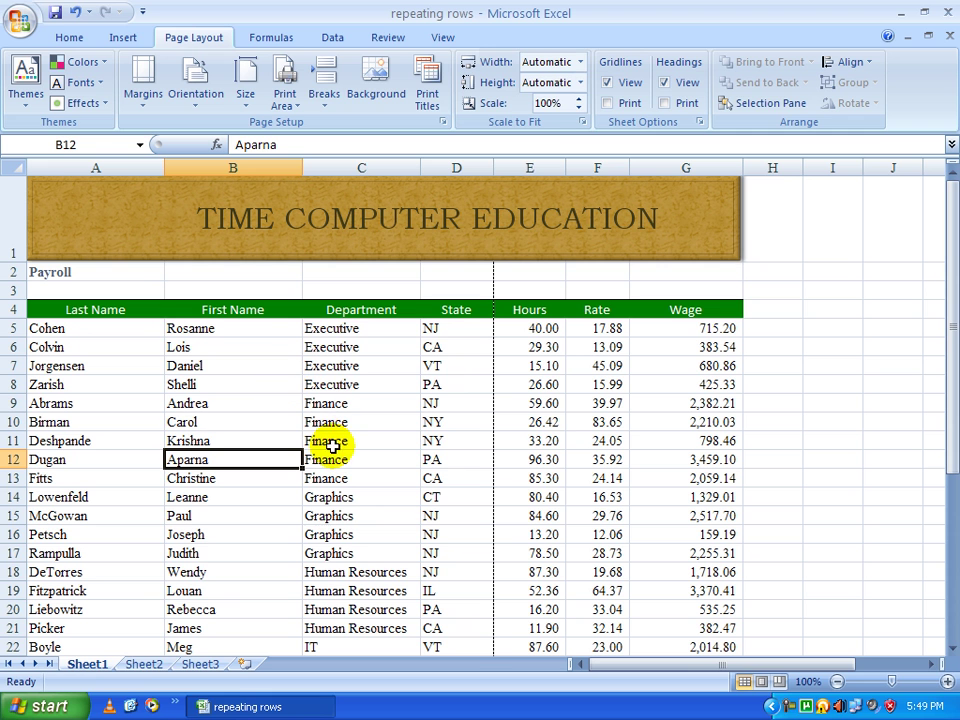
# Step: Set the pink water lily image from the Sample Pictures folder as the sheet background
pyautogui.click(376, 94)
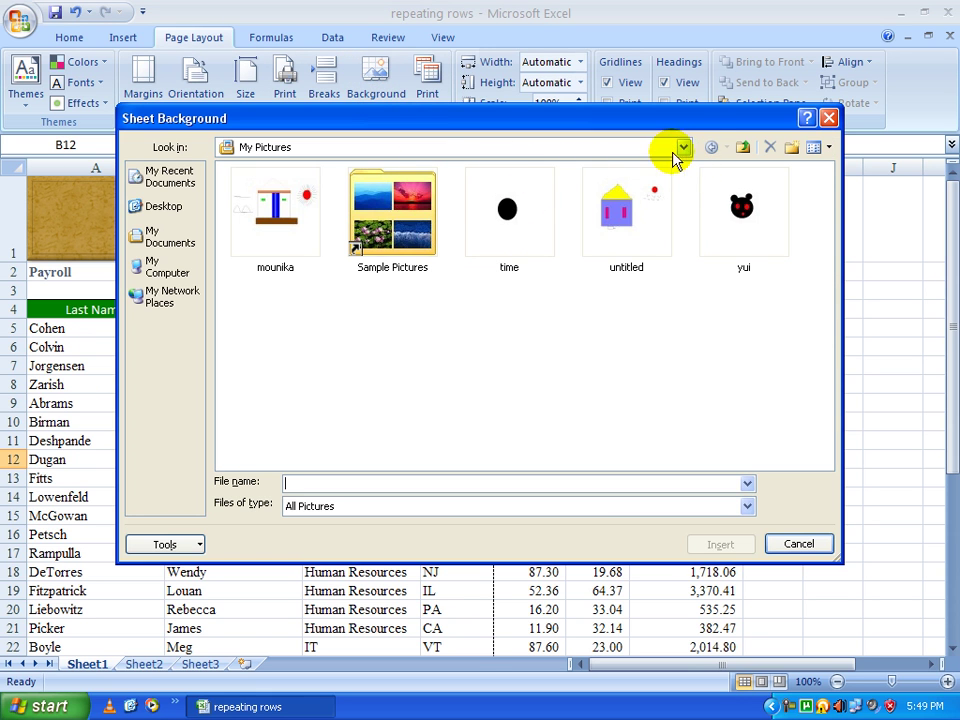
pyautogui.doubleClick(420, 236)
pyautogui.doubleClick(497, 225)
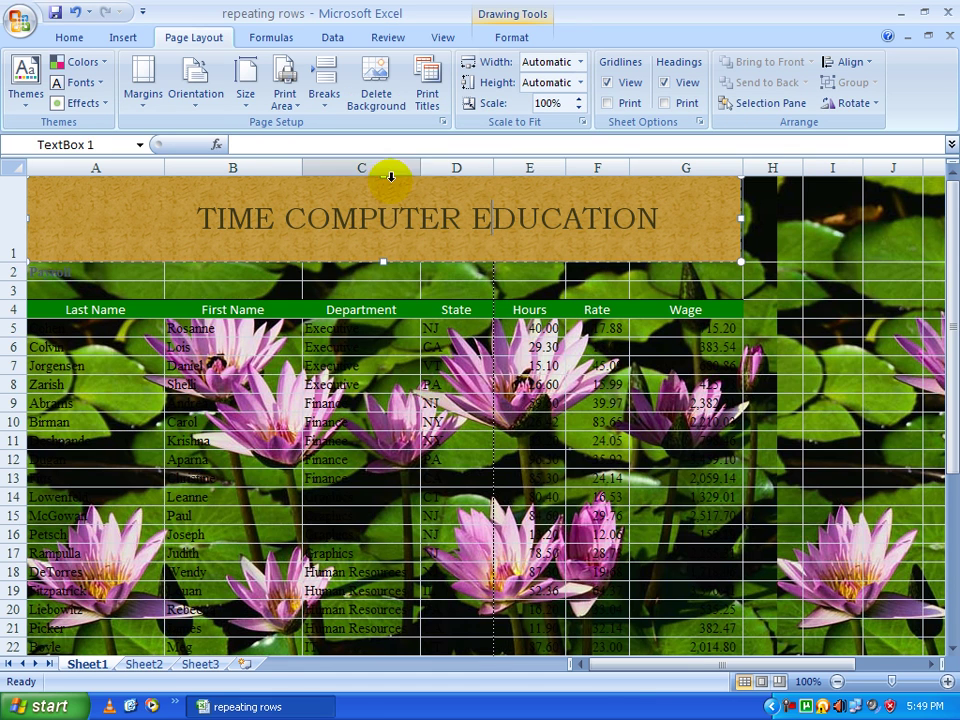
# Step: Delete the sheet background and select cell C11
pyautogui.click(374, 98)
pyautogui.click(338, 441)
pyautogui.click(338, 441)
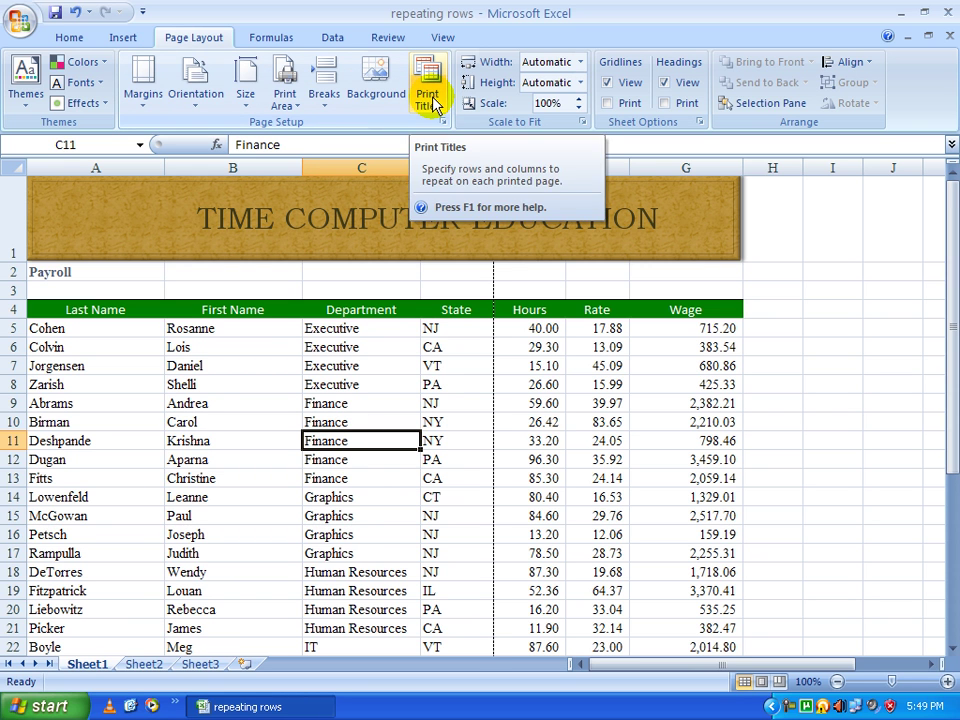
# Step: Go through the row 4 column headings from Last Name to Rate and look over the payroll rows further down
pyautogui.click(204, 384)
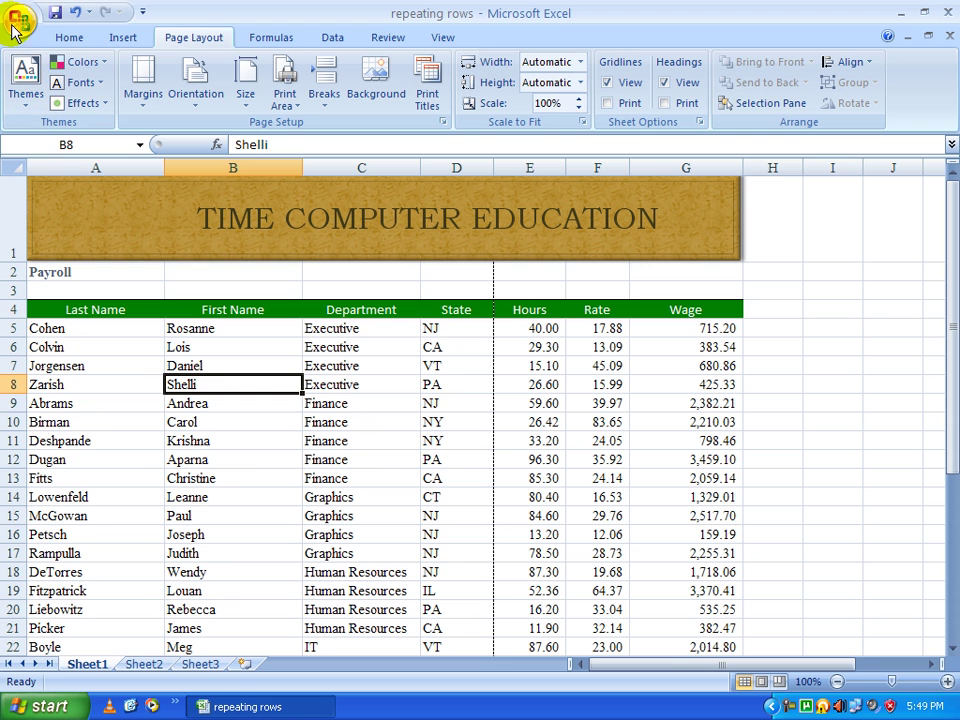
pyautogui.click(72, 312)
pyautogui.click(248, 310)
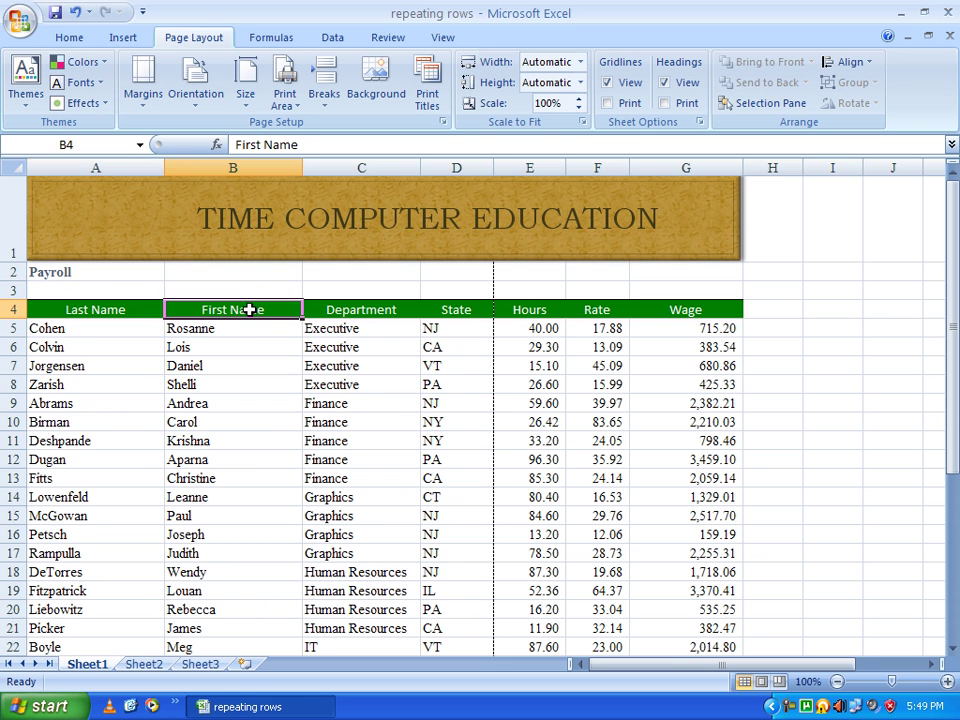
pyautogui.click(382, 311)
pyautogui.click(465, 314)
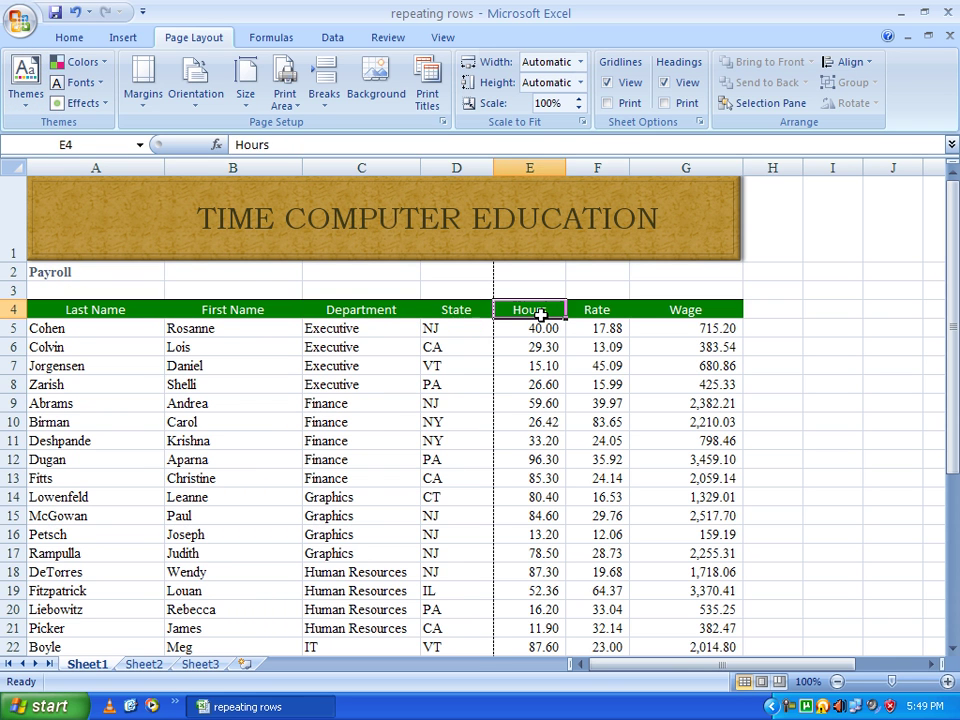
pyautogui.click(611, 311)
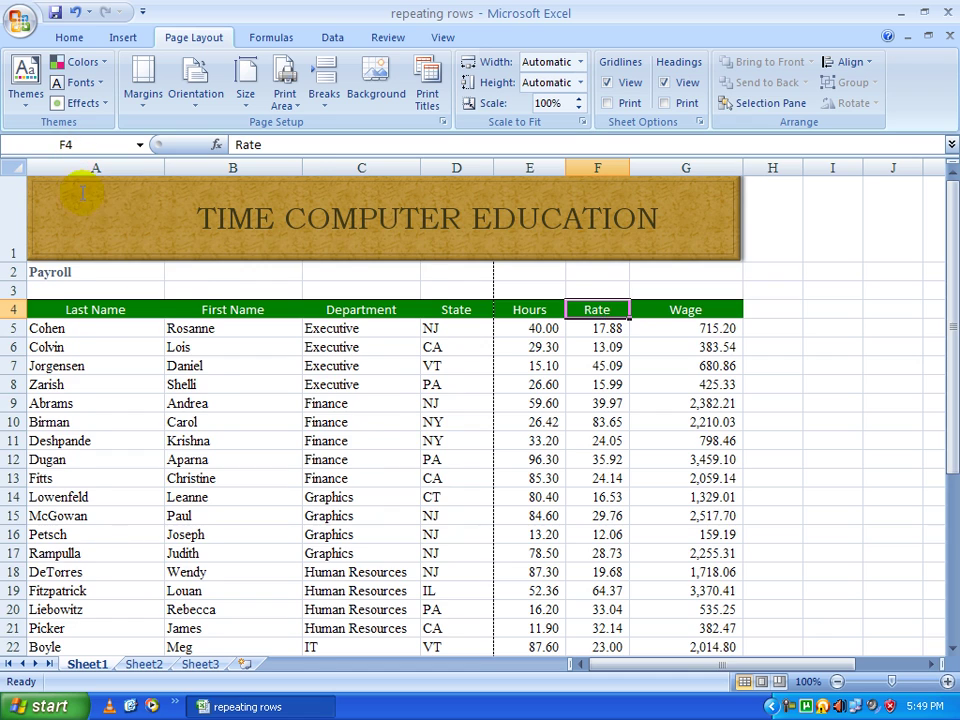
pyautogui.scroll(-6, 150, 317)
pyautogui.scroll(6, 167, 354)
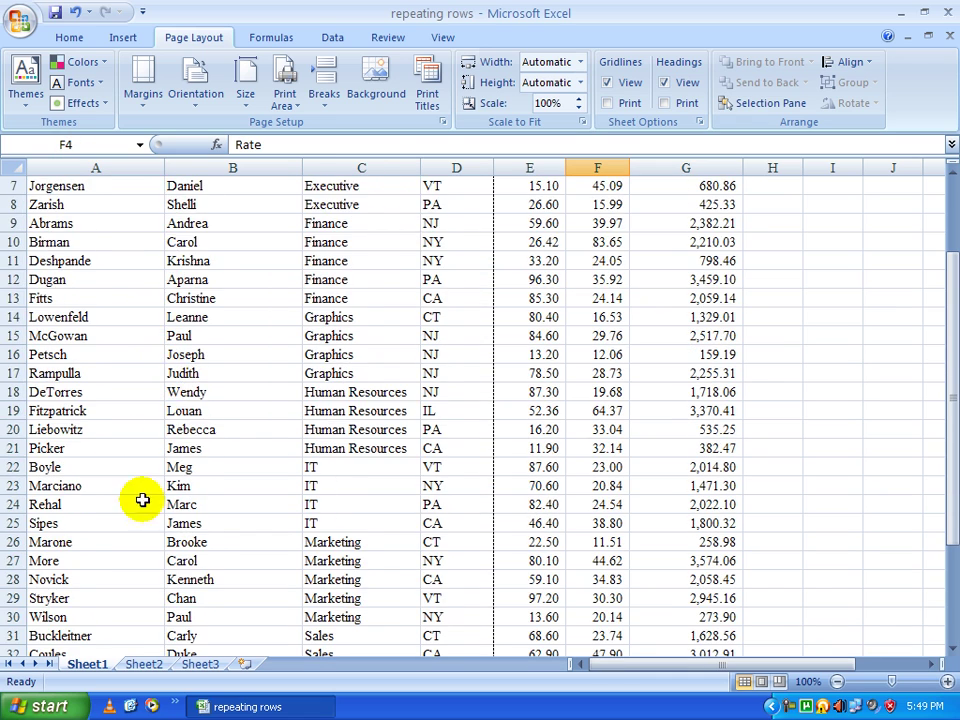
# Step: Check the first page of the portrait layout in print preview, then return to the sheet
pyautogui.click(17, 26)
pyautogui.moveTo(62, 229)
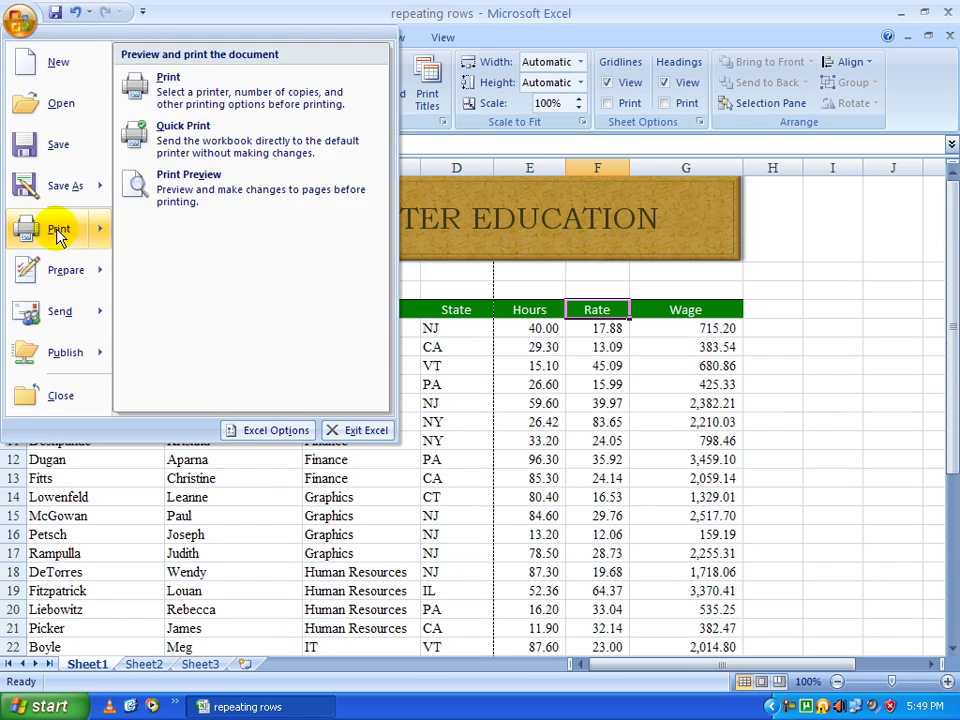
pyautogui.click(204, 191)
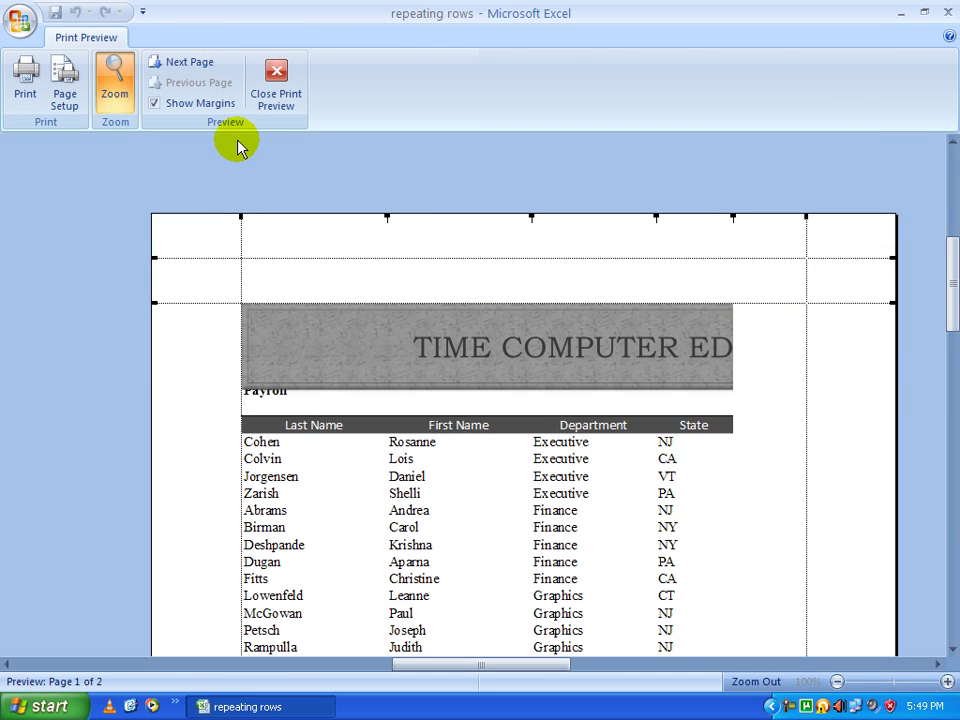
pyautogui.click(276, 85)
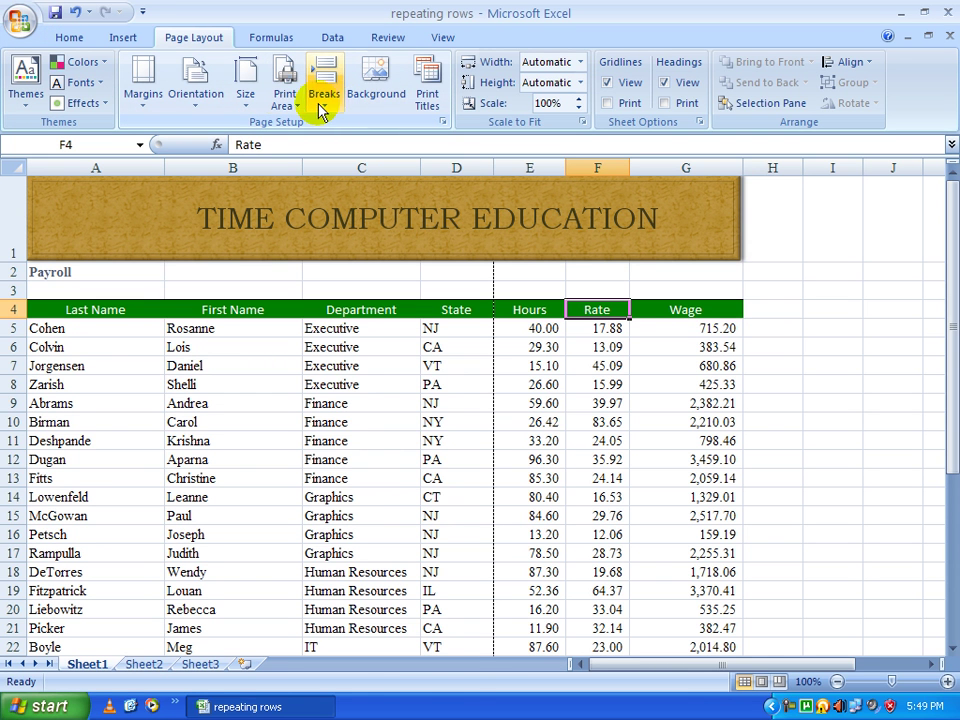
# Step: Set the page orientation to landscape and look over the first page in print preview
pyautogui.click(195, 95)
pyautogui.click(203, 165)
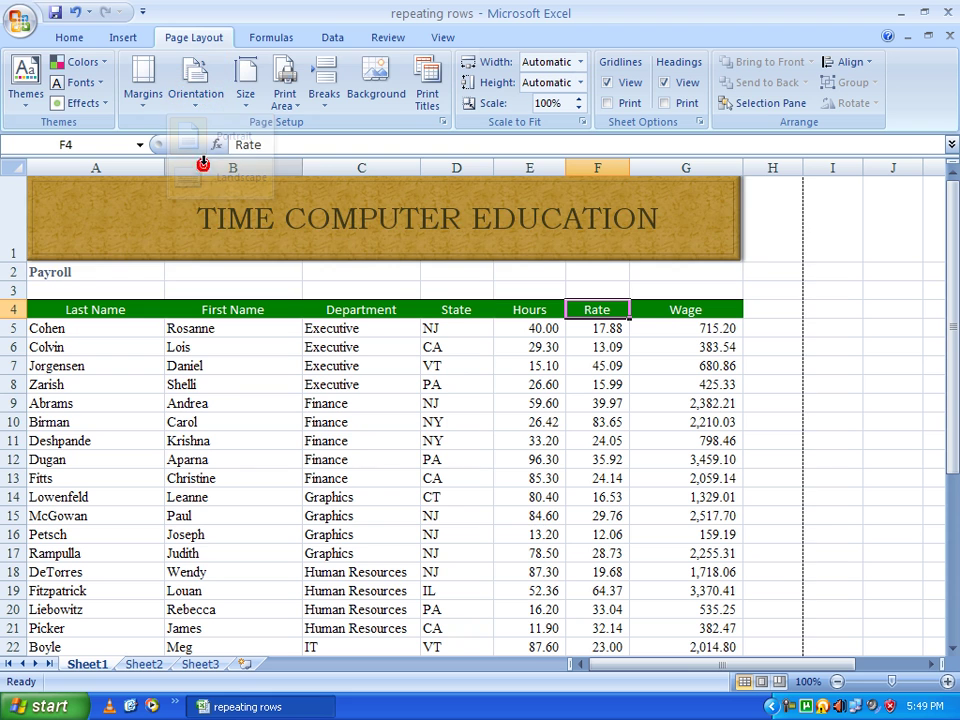
pyautogui.click(22, 22)
pyautogui.moveTo(105, 229)
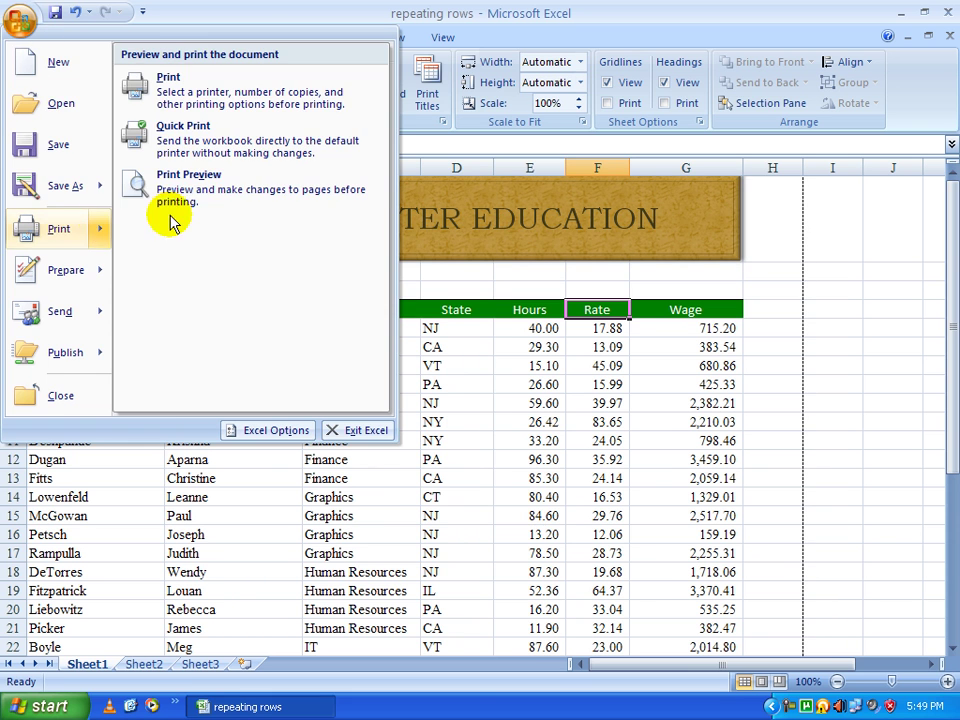
pyautogui.click(188, 180)
pyautogui.scroll(-3, 332, 315)
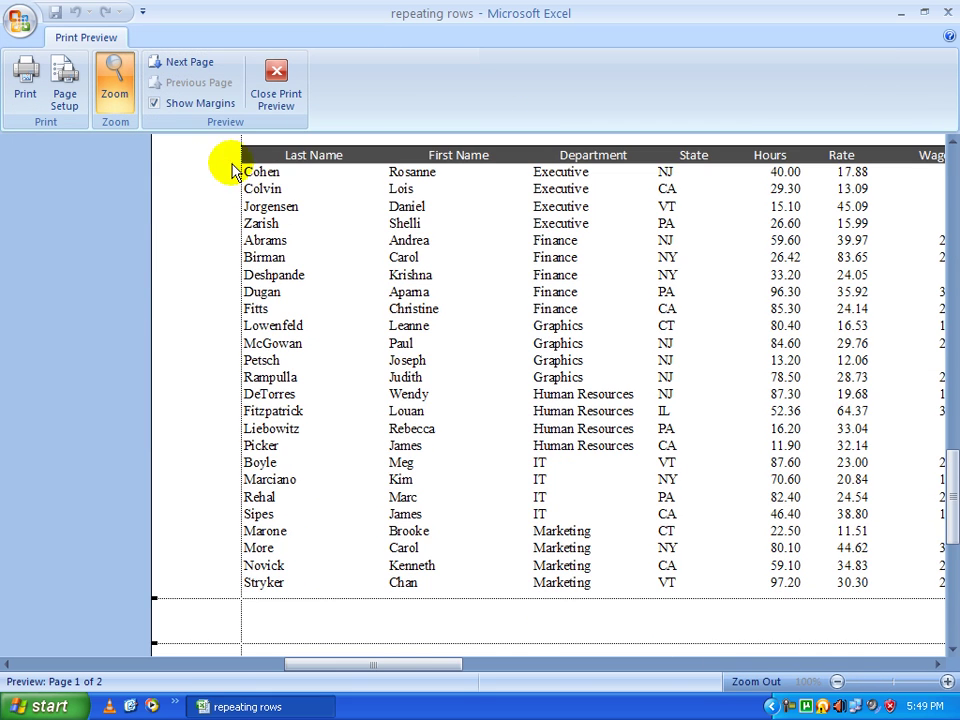
pyautogui.scroll(3, 364, 343)
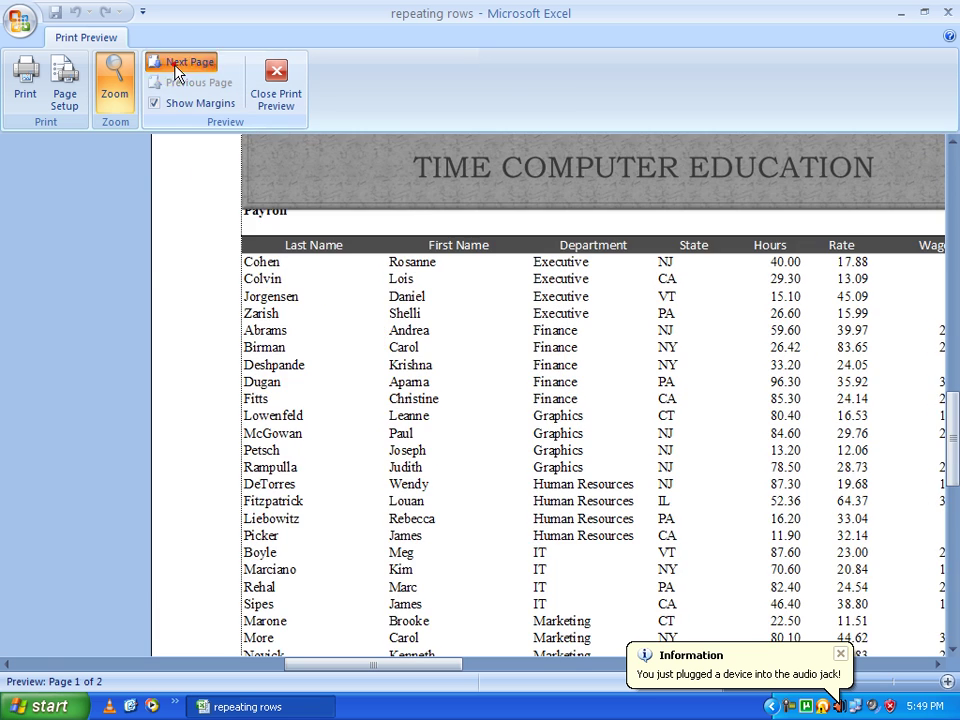
# Step: Compare the top of page 2 with page 1 in print preview, then return to the sheet
pyautogui.click(177, 68)
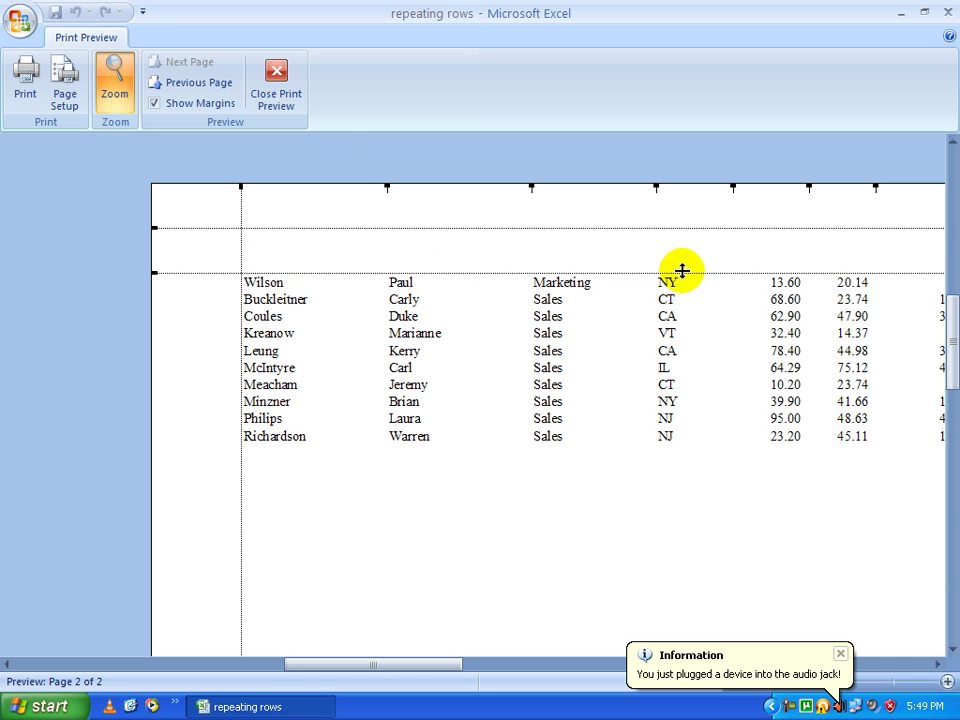
pyautogui.click(185, 82)
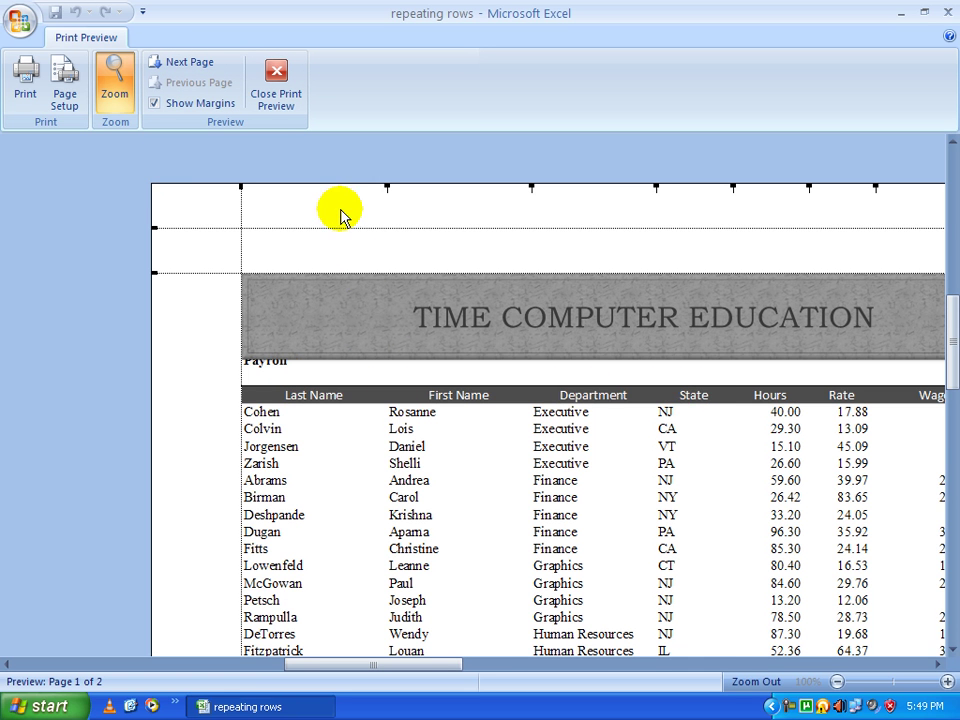
pyautogui.click(188, 63)
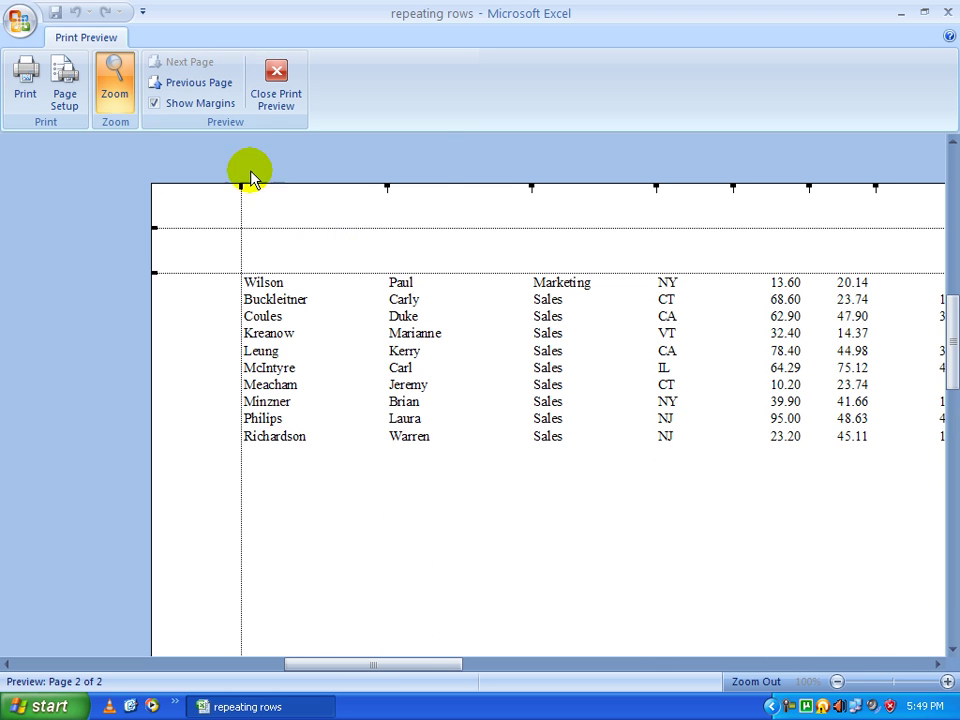
pyautogui.click(262, 91)
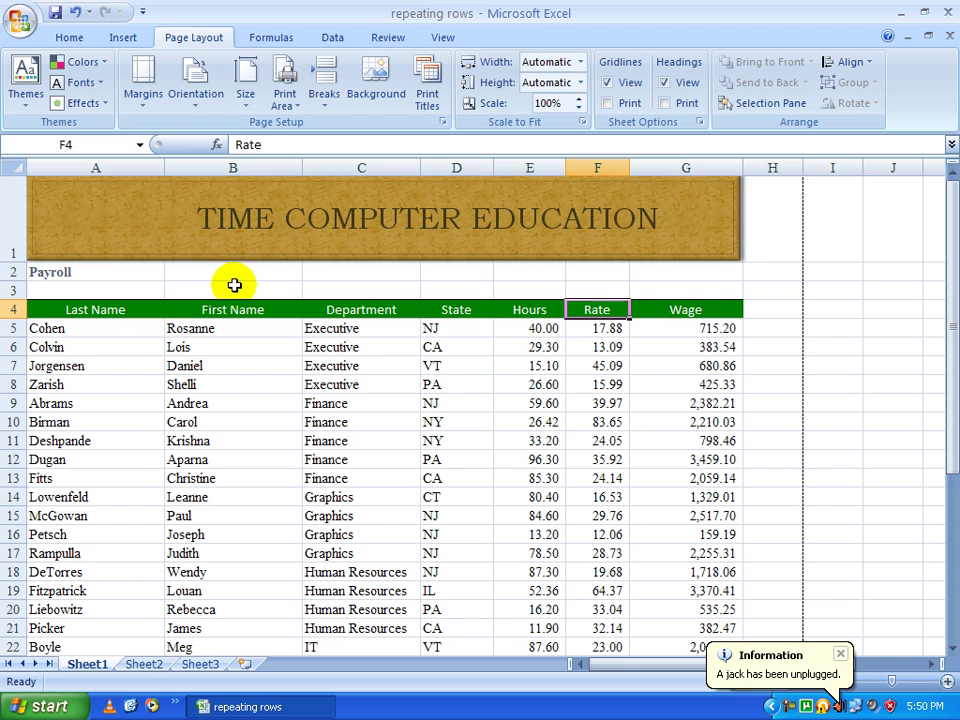
# Step: Set rows $1:$4, from the title banner through the column headings, to repeat at the top of every printed page
pyautogui.click(90, 305)
pyautogui.click(207, 310)
pyautogui.click(146, 303)
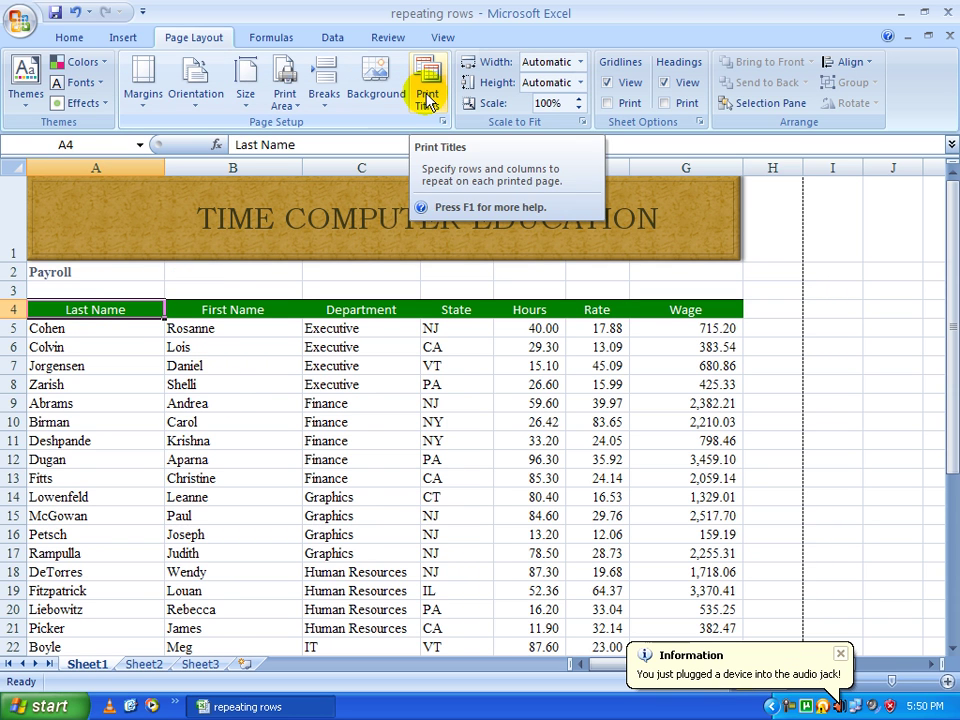
pyautogui.click(225, 434)
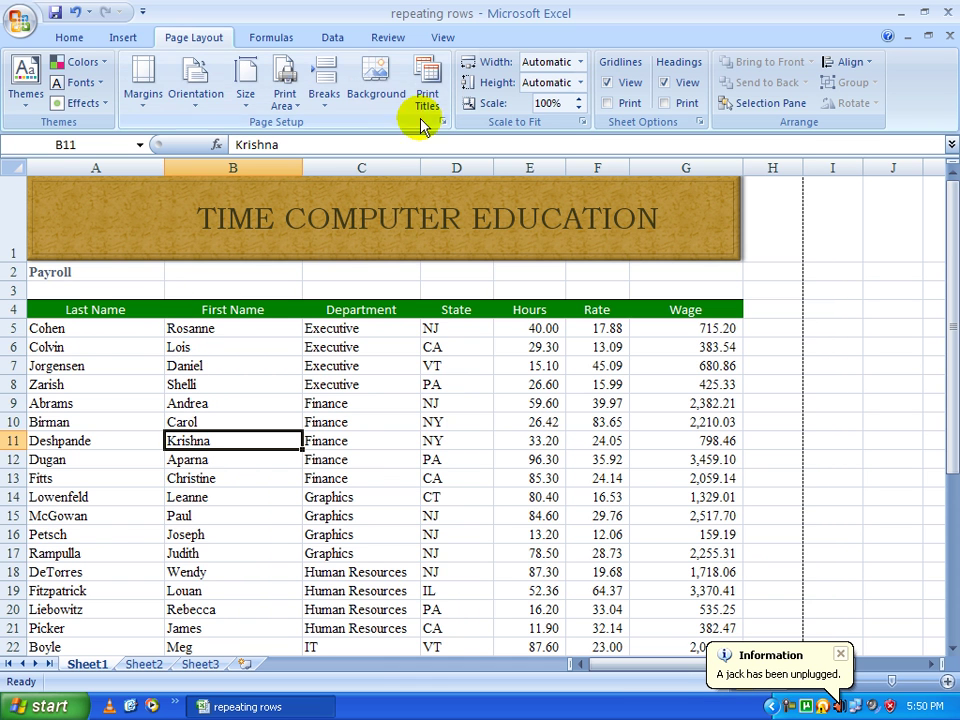
pyautogui.click(425, 85)
pyautogui.moveTo(328, 98); pyautogui.dragTo(632, 183)
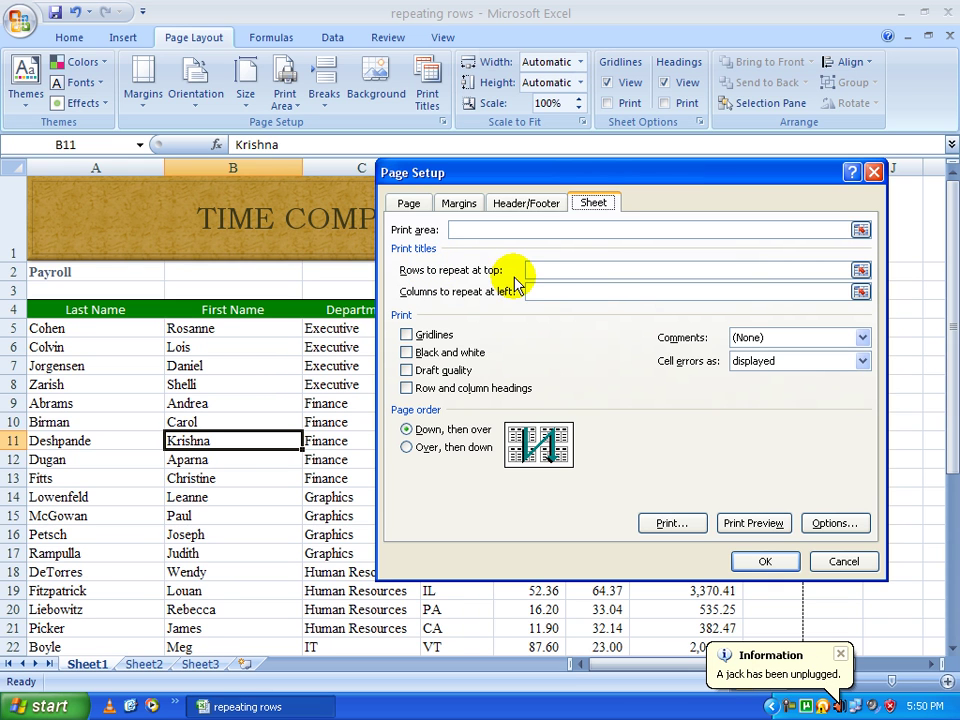
pyautogui.click(553, 271)
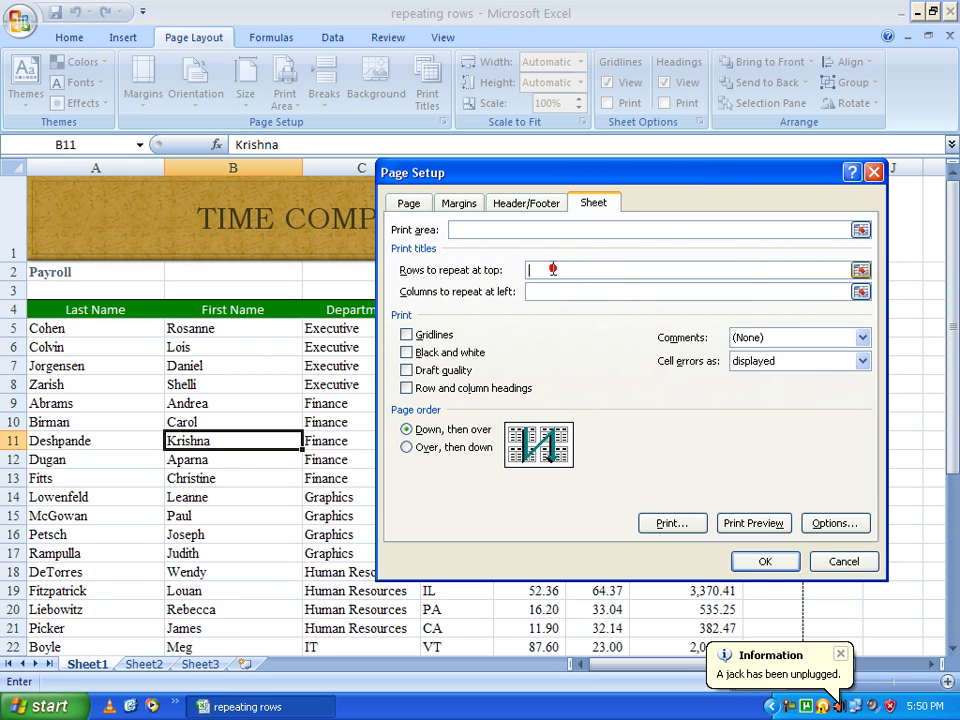
pyautogui.moveTo(17, 313); pyautogui.dragTo(20, 198)
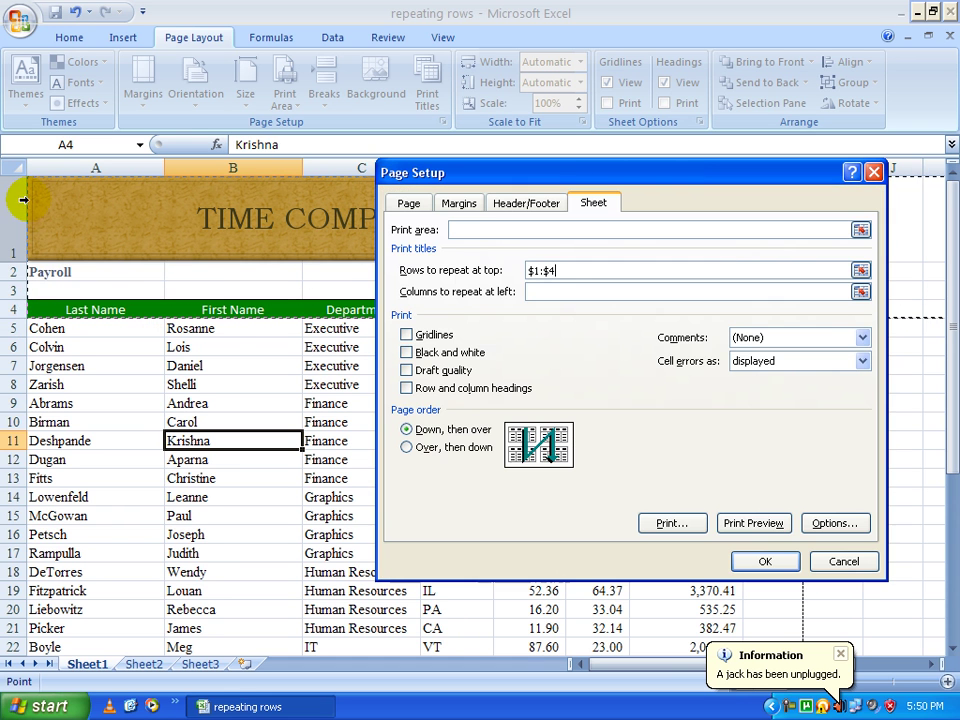
pyautogui.click(770, 561)
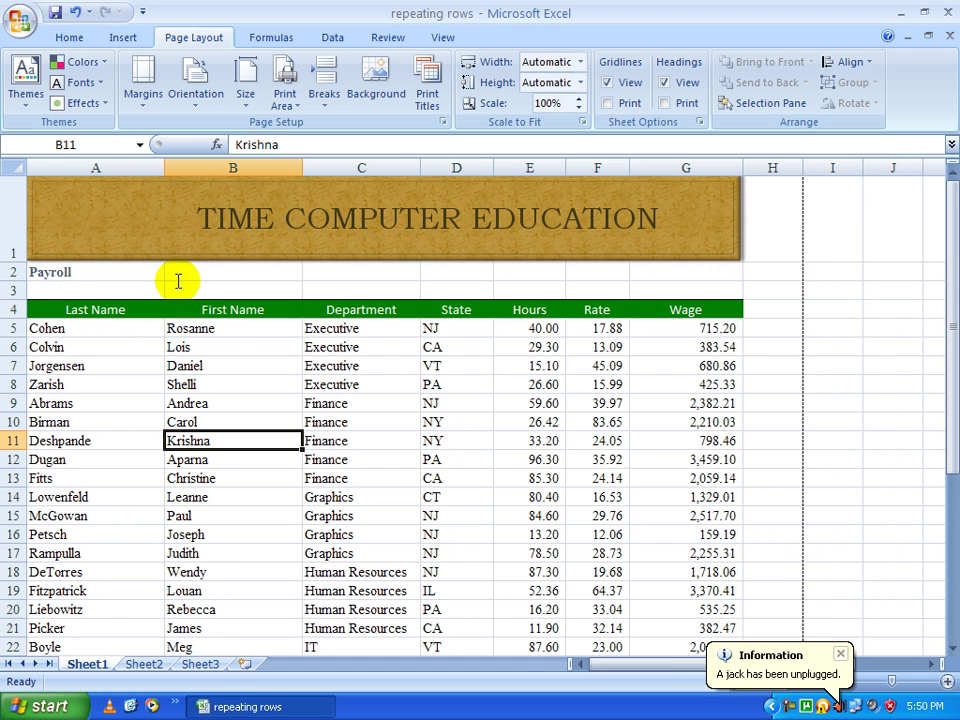
# Step: Check the repeated title rows on both pages in print preview, then return to the sheet
pyautogui.click(14, 20)
pyautogui.moveTo(34, 238)
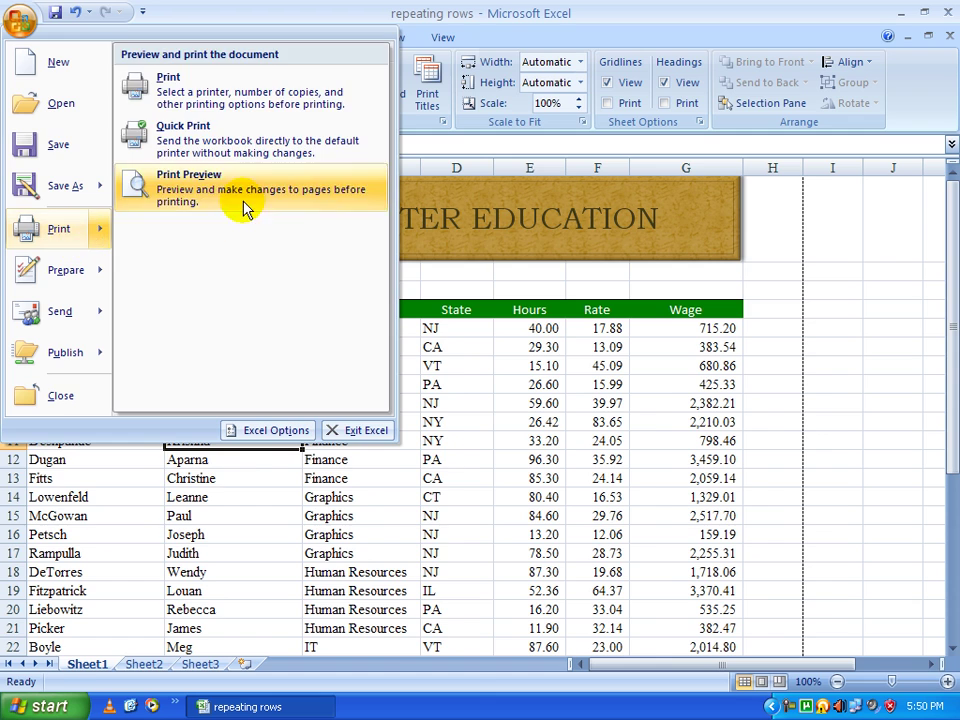
pyautogui.click(243, 202)
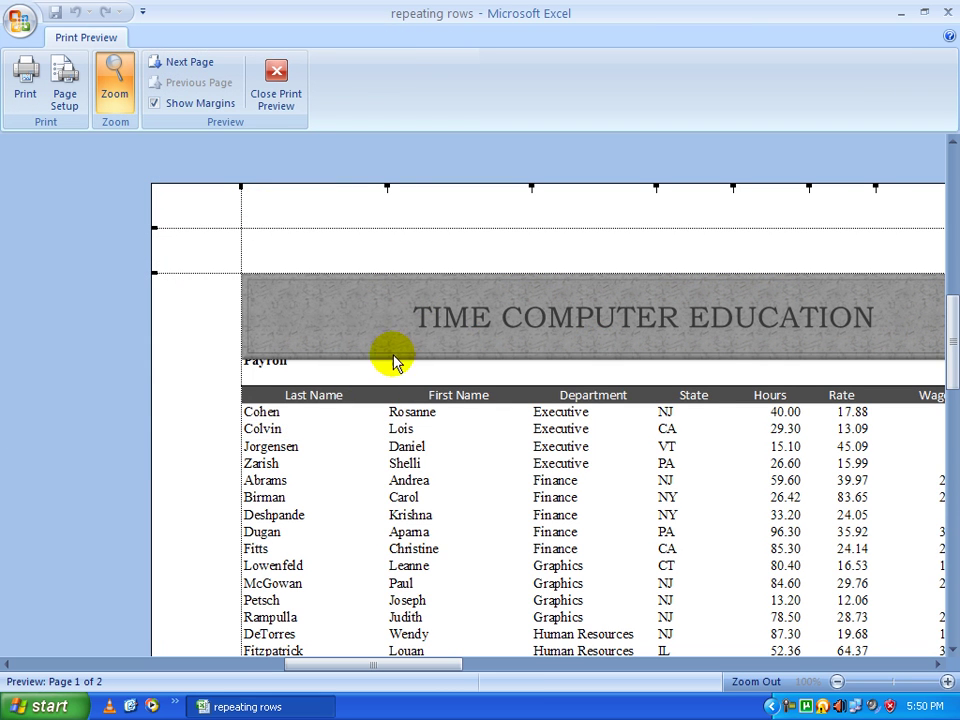
pyautogui.click(202, 63)
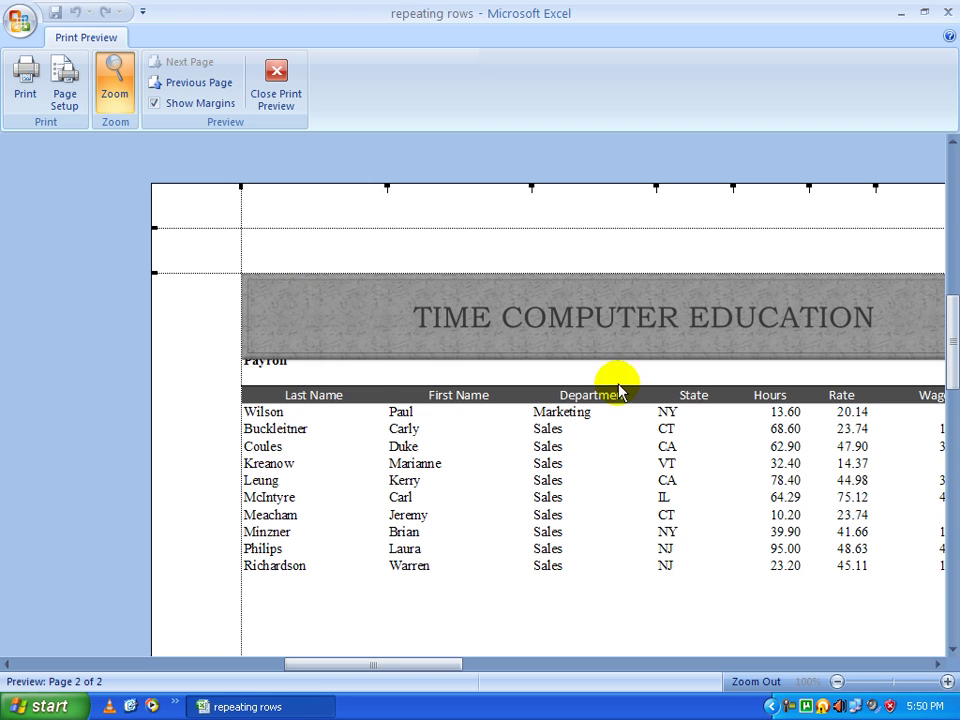
pyautogui.click(278, 96)
# Step: Select cell A8 and change the rows to repeat at top to only the column heading row, $4:$4
pyautogui.click(127, 390)
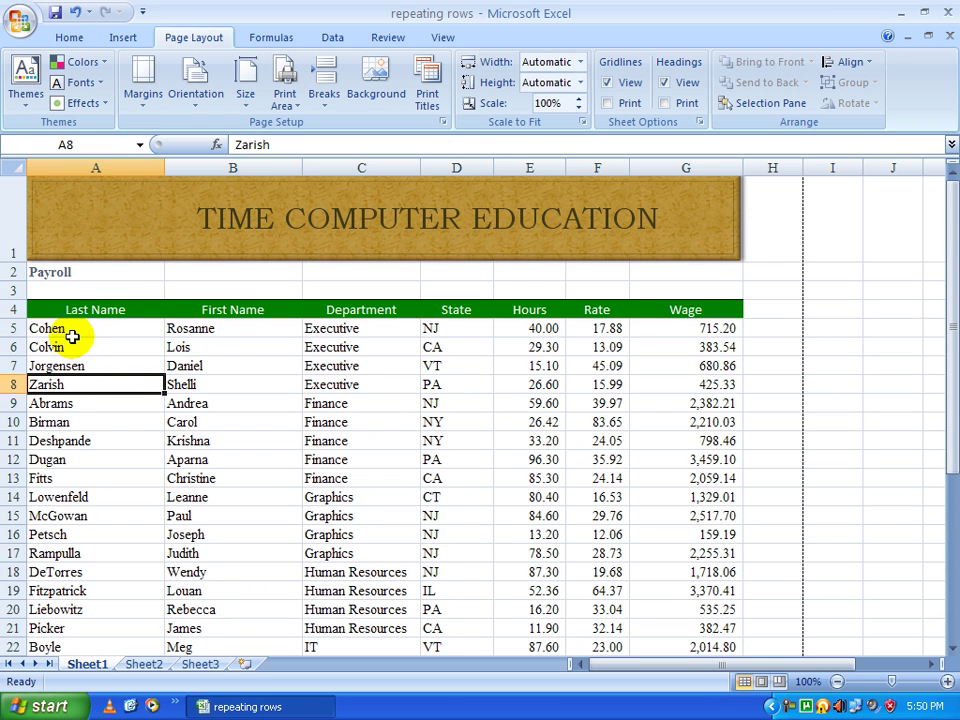
pyautogui.click(430, 98)
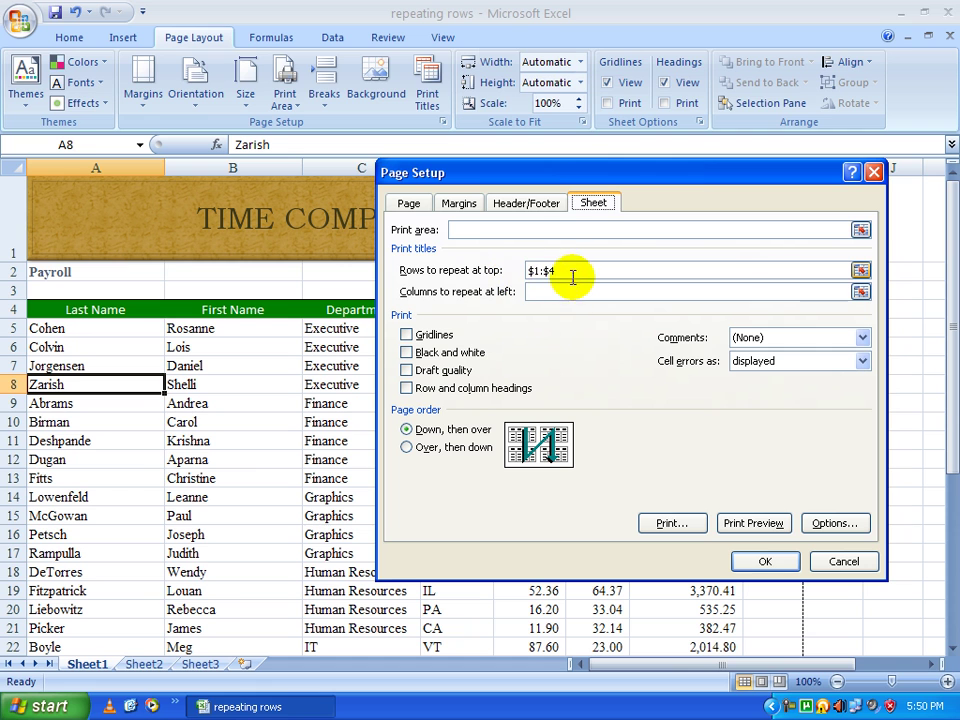
pyautogui.click(494, 279)
pyautogui.press('Delete')
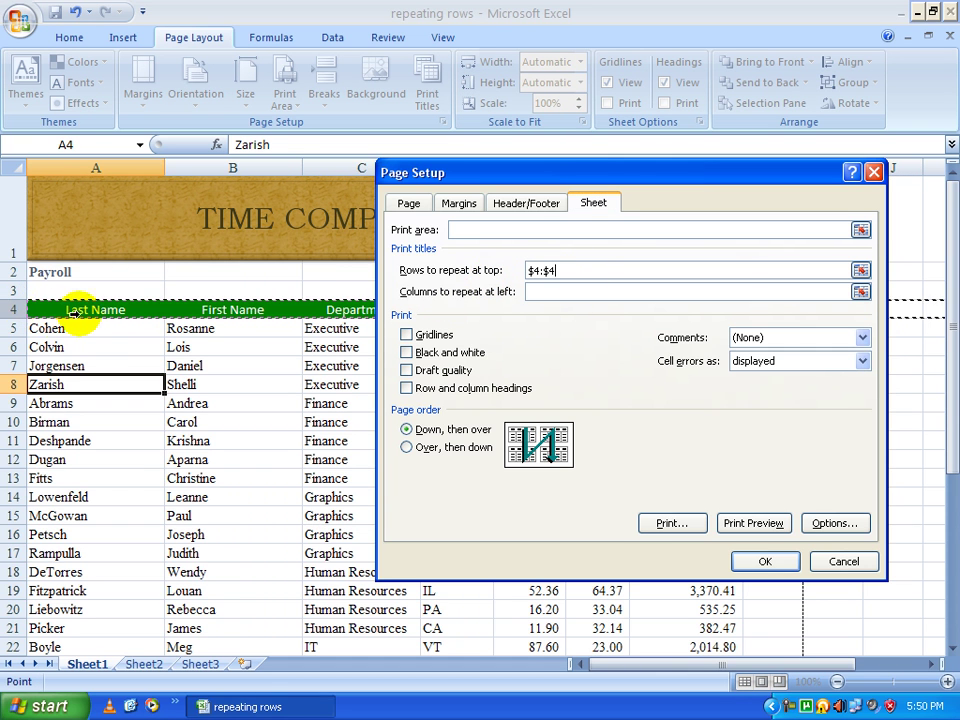
pyautogui.click(756, 561)
# Step: Check the repeated column heading row on page 2 in print preview, then return to the sheet
pyautogui.click(20, 20)
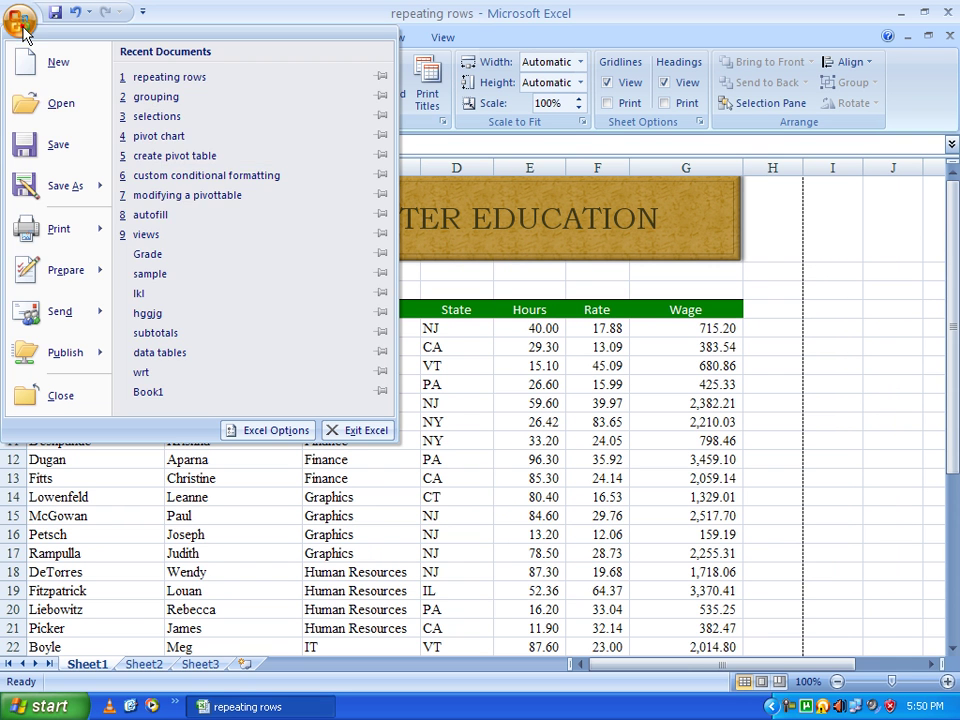
pyautogui.moveTo(90, 238)
pyautogui.click(214, 195)
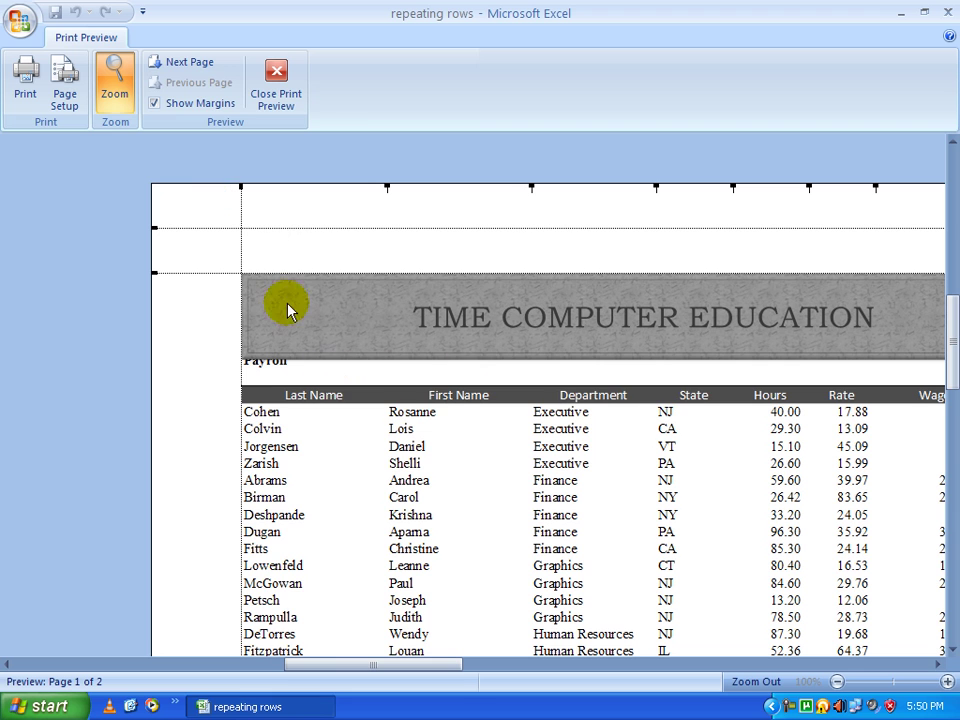
pyautogui.click(190, 64)
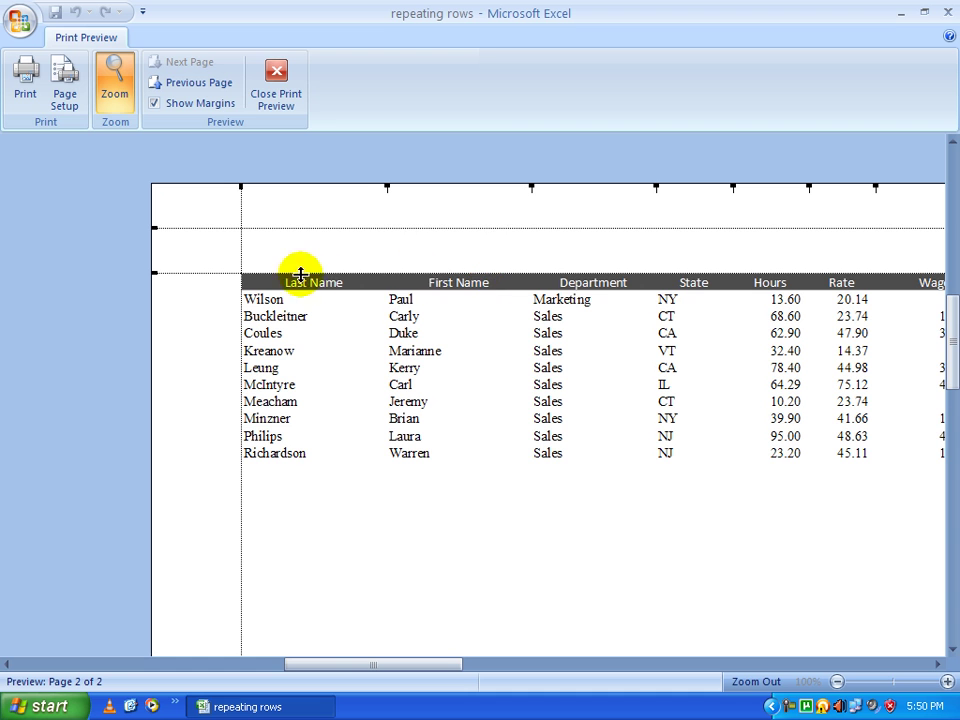
pyautogui.click(277, 86)
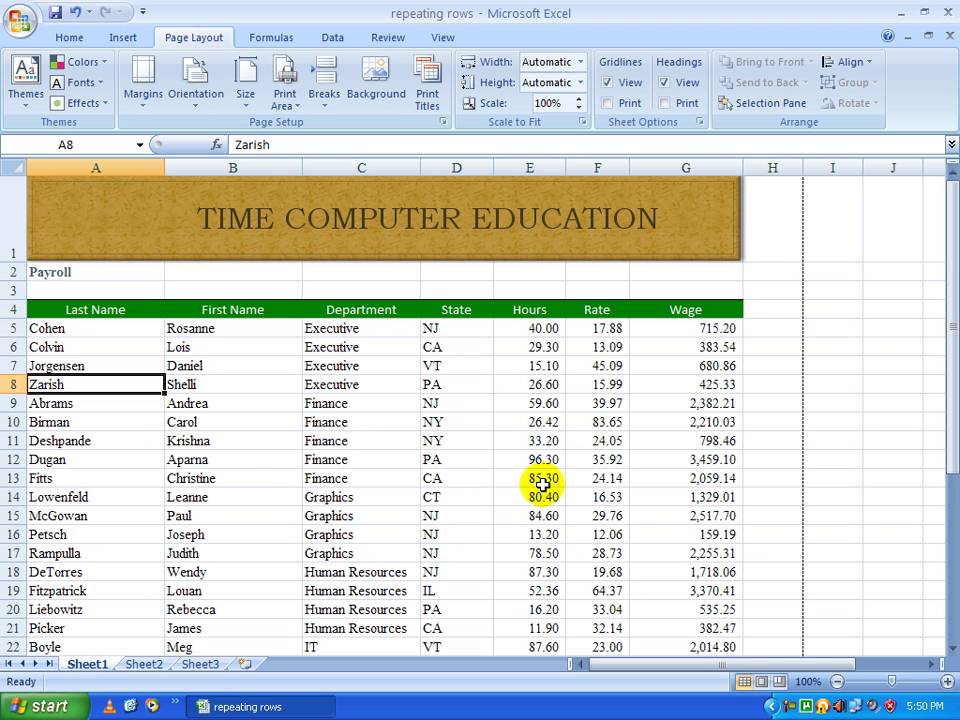